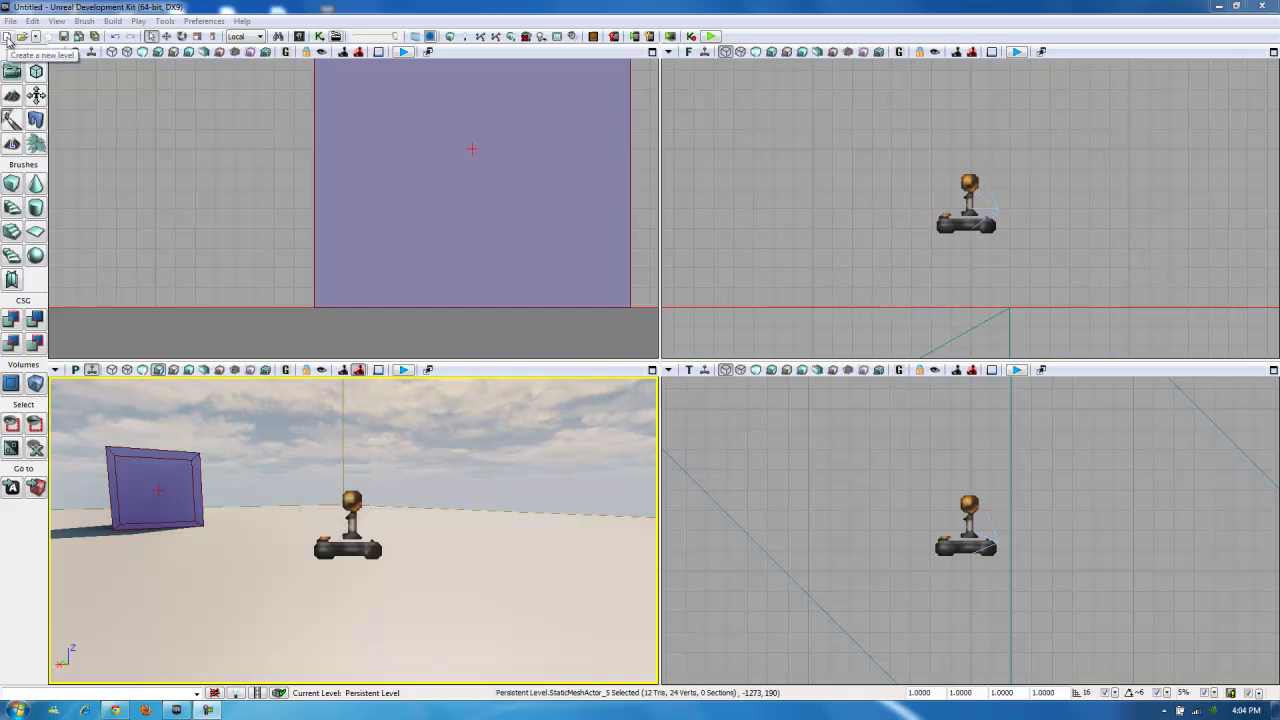
Step: Bring up the map template choices for a new level and cancel without creating a map
left_click(7, 37)
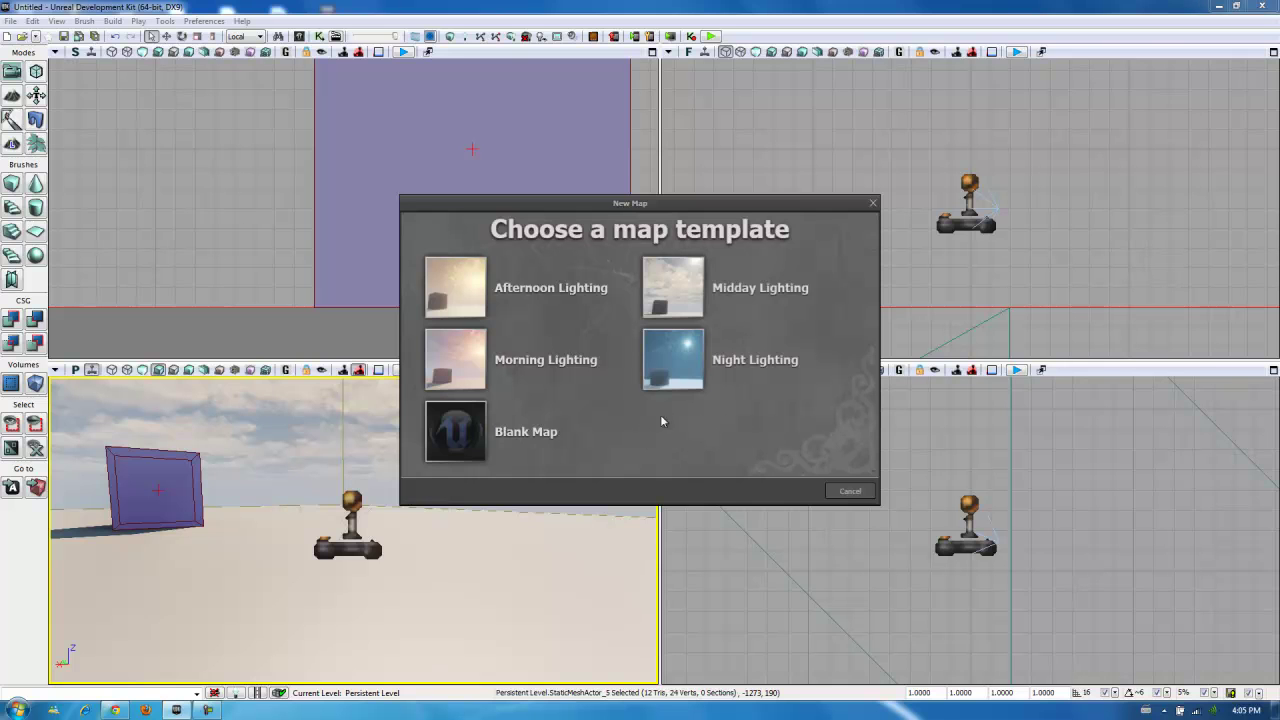
left_click(850, 491)
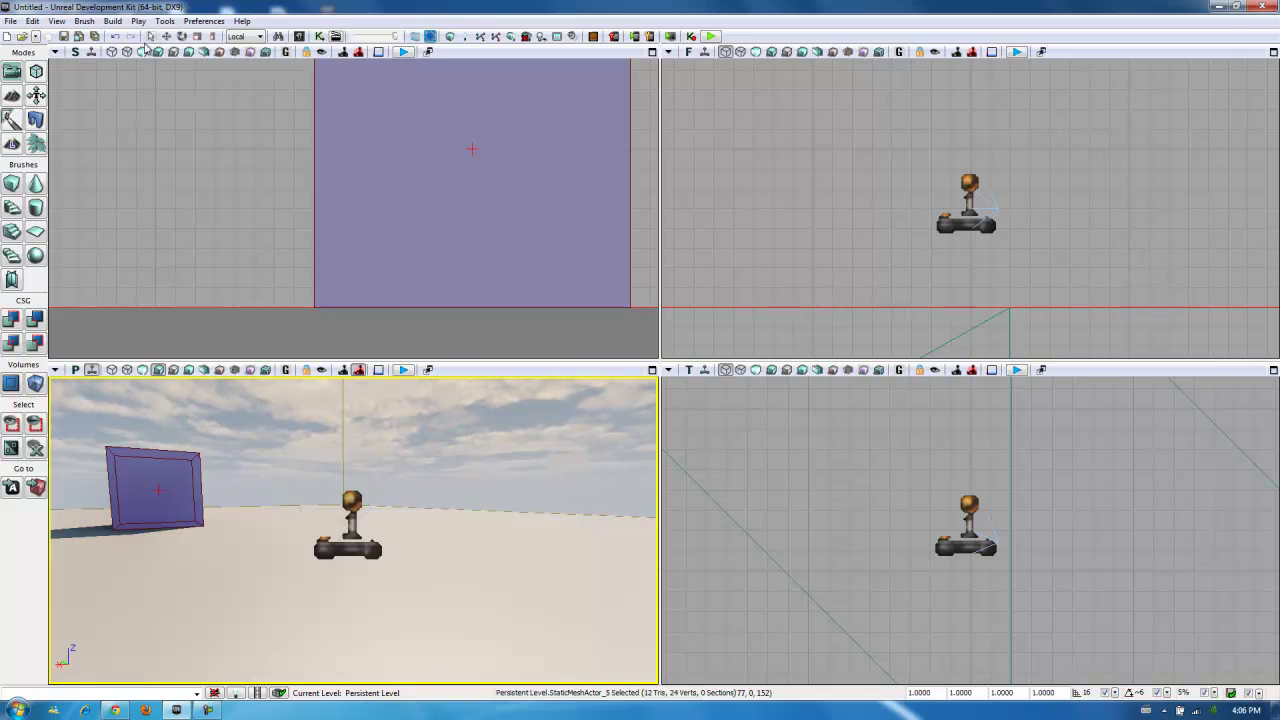
Step: Try out the translation and rotation widgets on the selected cube mesh in the perspective view
left_click(150, 36)
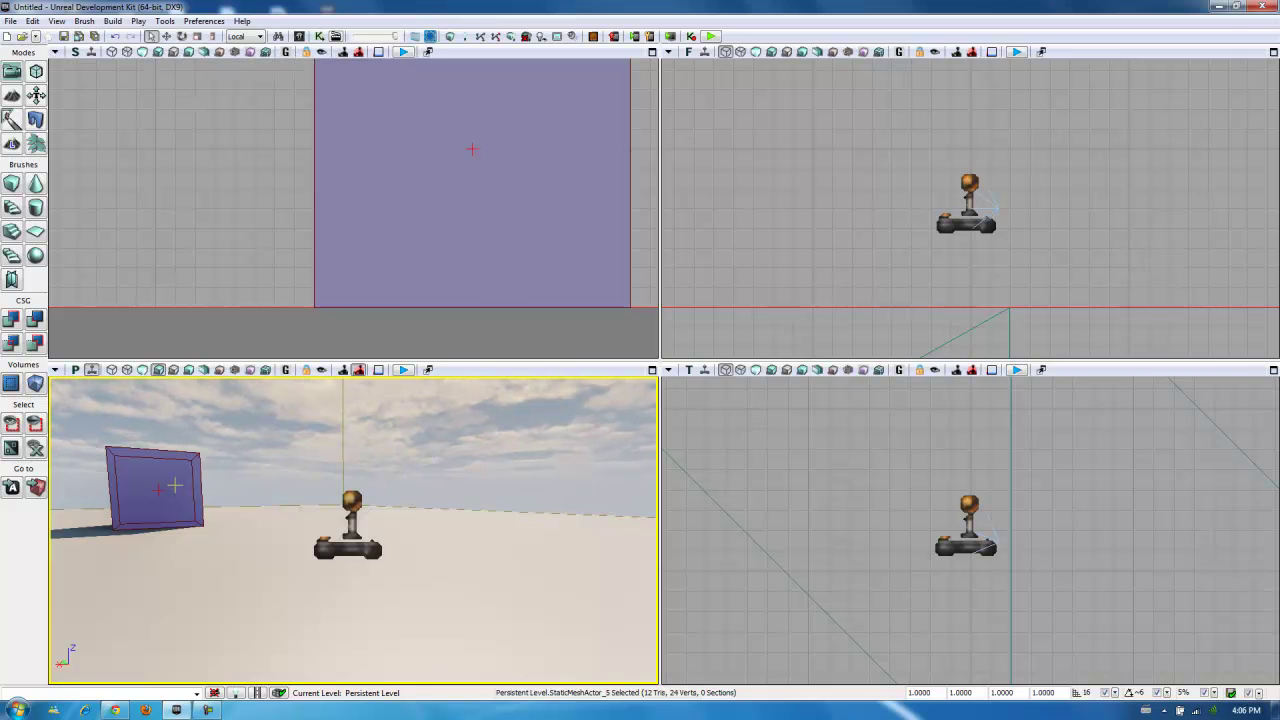
left_click(165, 37)
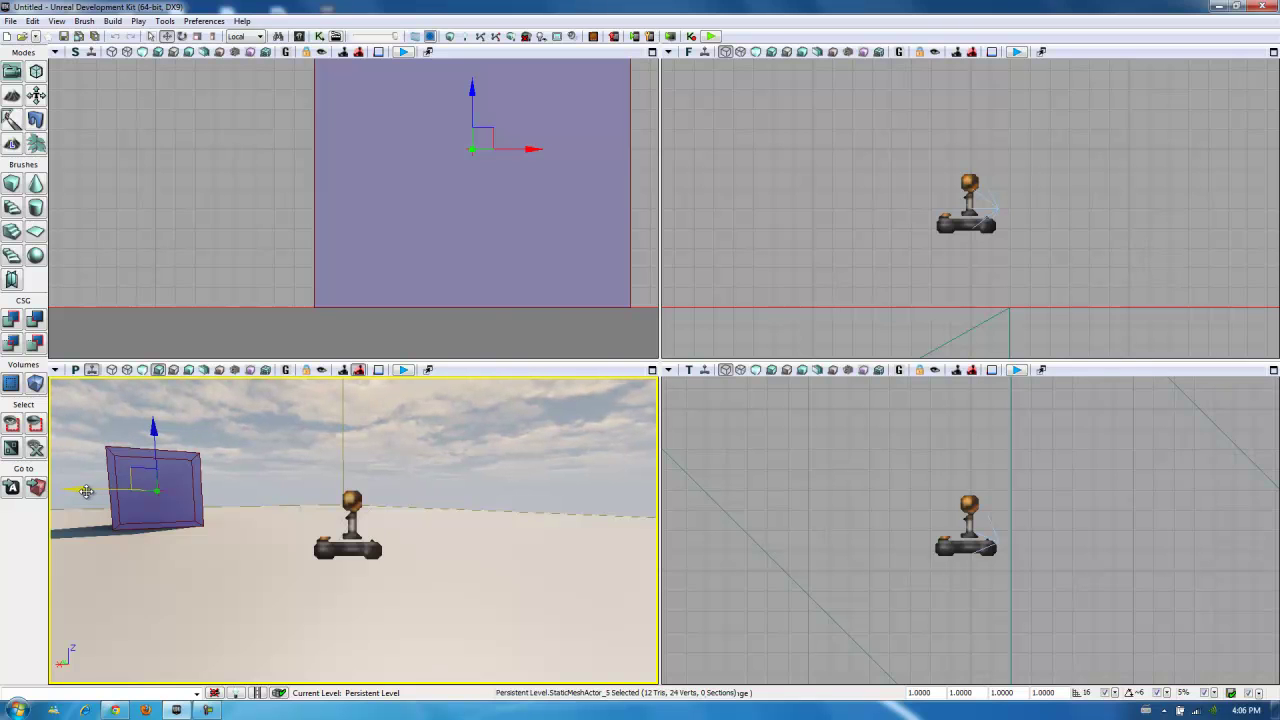
mouse_move(86, 491)
left_mouse_down()
mouse_move(113, 487)
mouse_move(85, 488)
left_mouse_up()
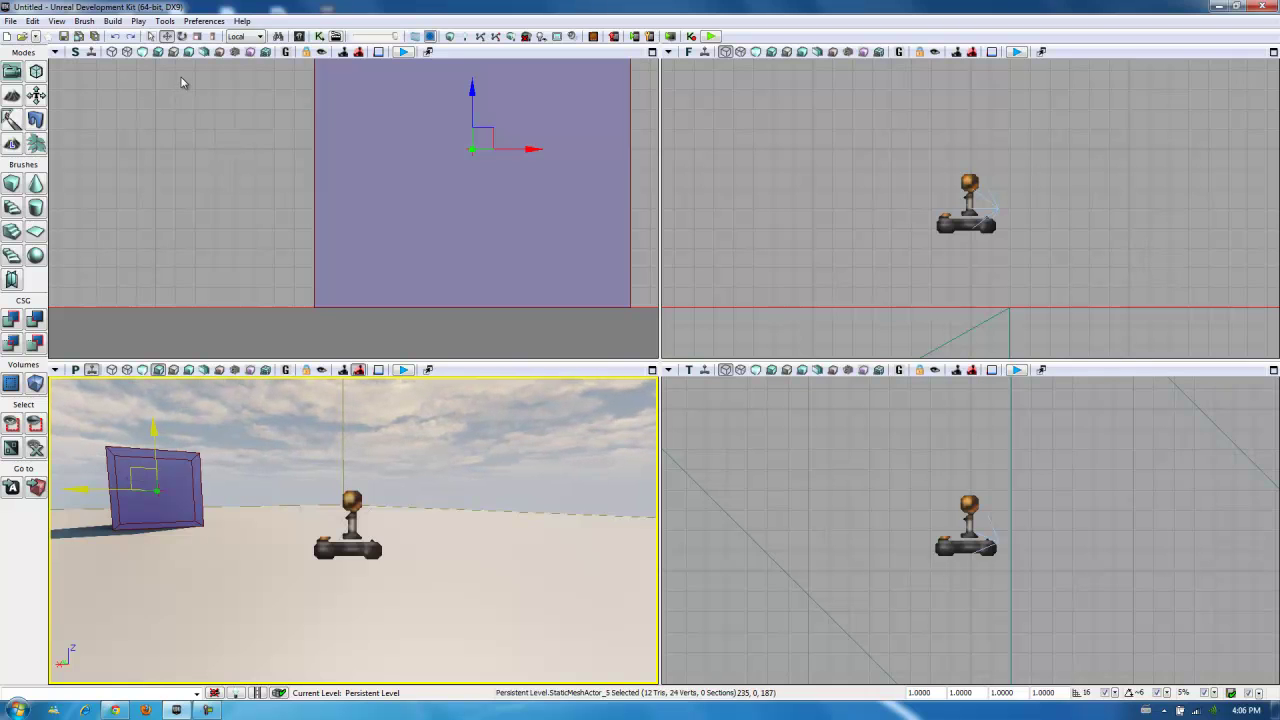
left_click(183, 37)
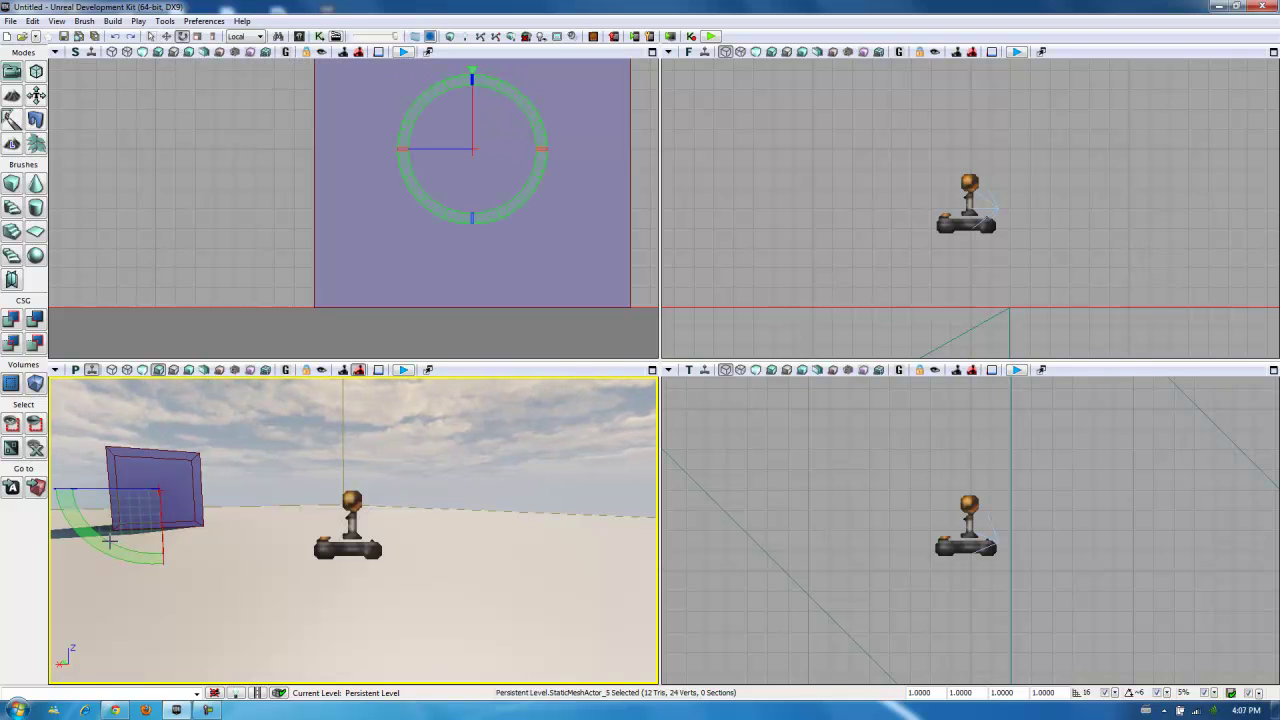
mouse_move(95, 545)
left_mouse_down()
mouse_move(154, 547)
mouse_move(110, 535)
mouse_move(77, 473)
mouse_move(129, 491)
mouse_move(97, 541)
left_mouse_up()
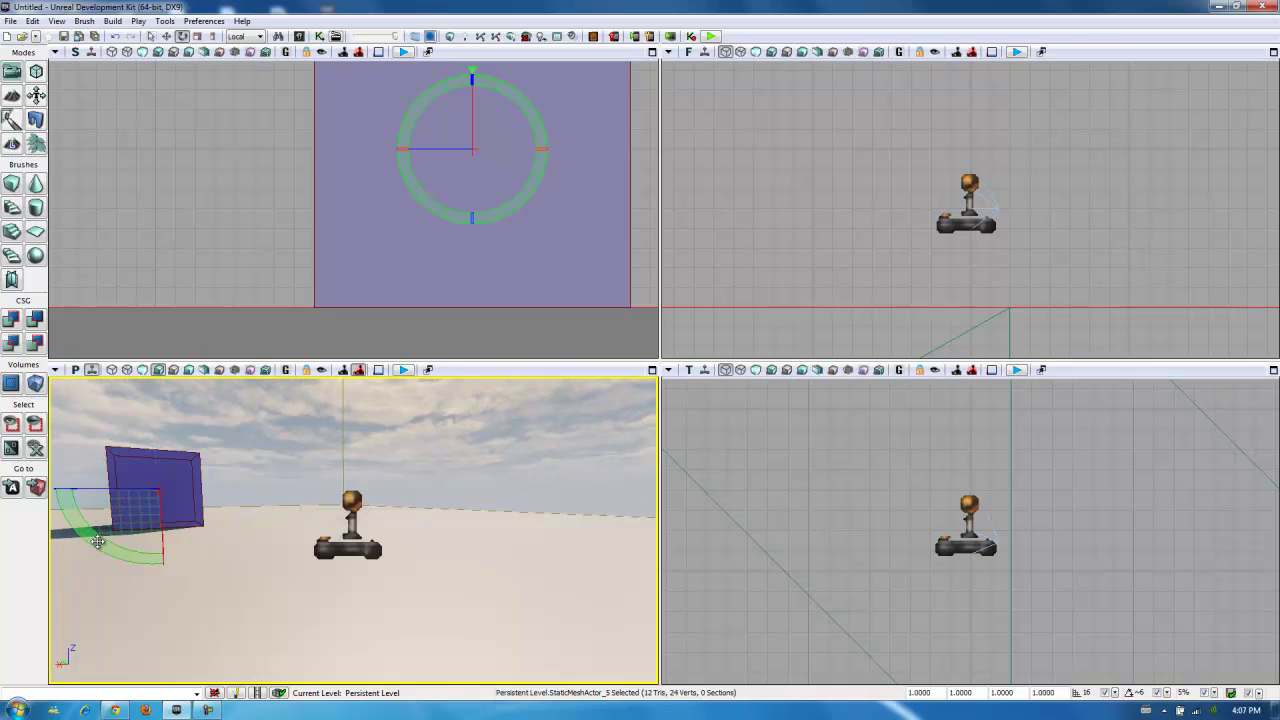
Step: Try uniform scaling on the cube, undo it, test the non-uniform scaling widget and return to selection mode
left_click(198, 38)
mouse_move(62, 489)
left_mouse_down()
mouse_move(90, 486)
mouse_move(44, 473)
mouse_move(69, 471)
left_mouse_up()
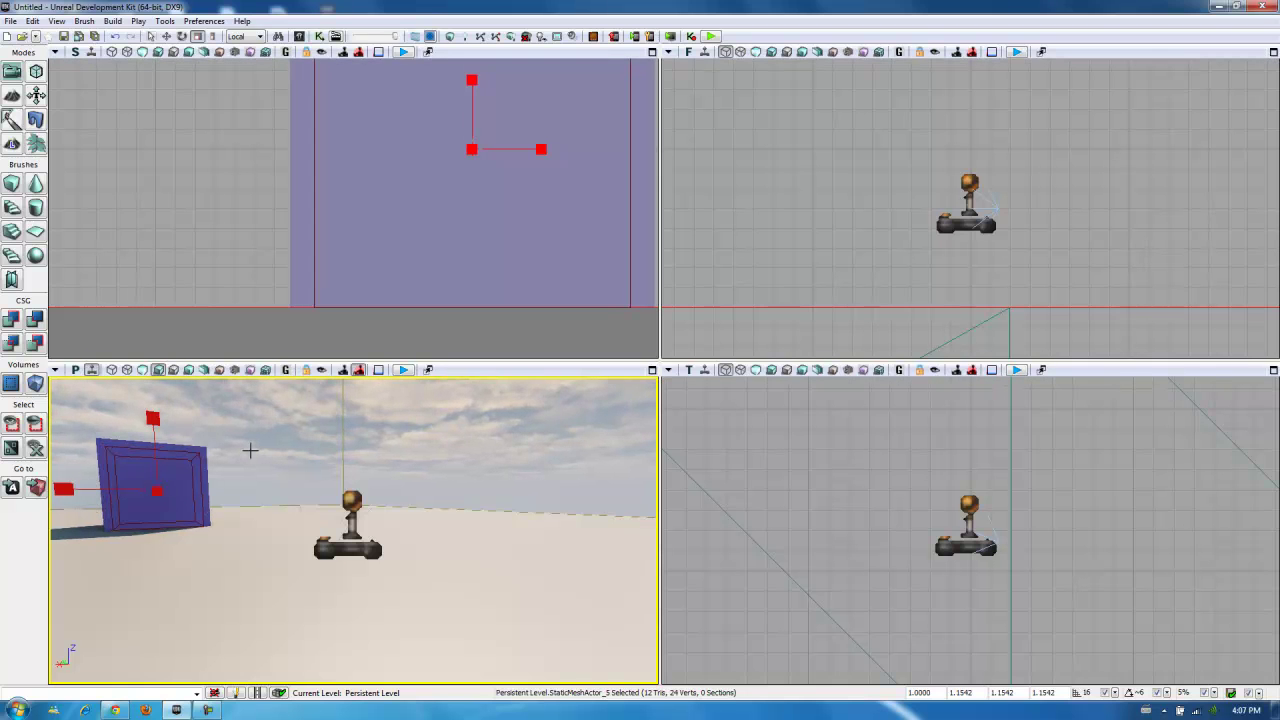
key("ctrl+z")
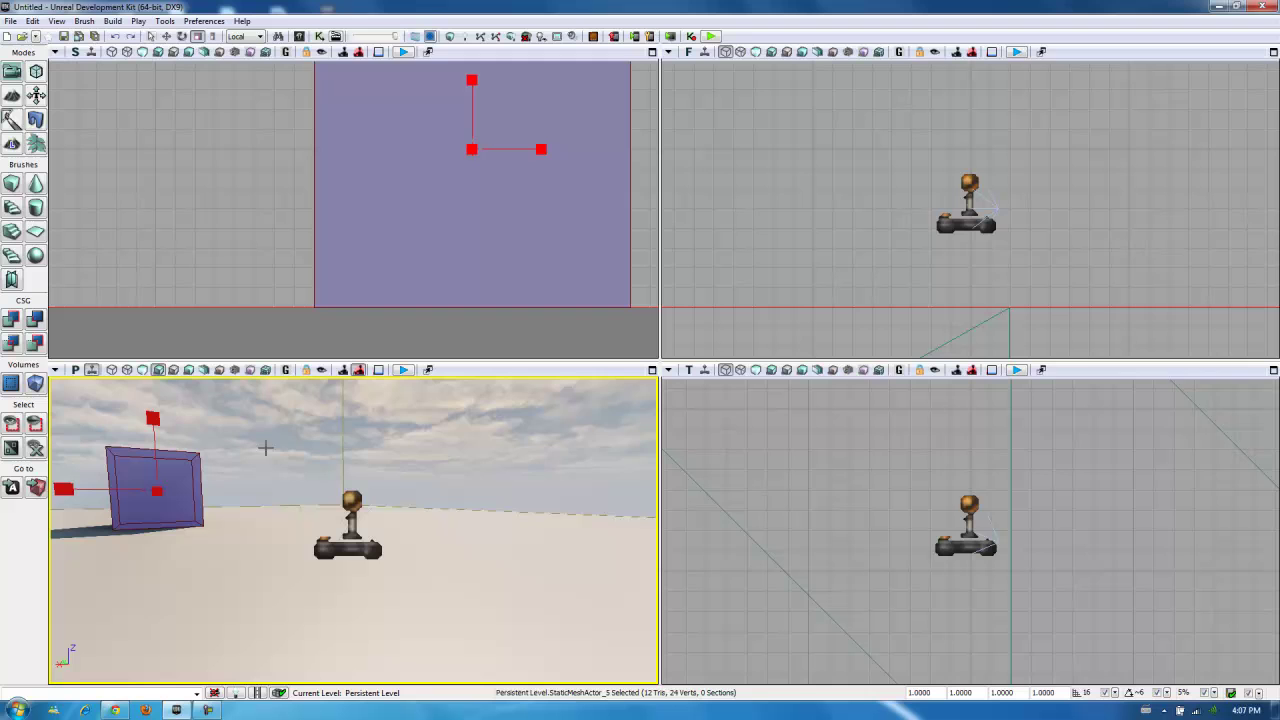
left_click(213, 36)
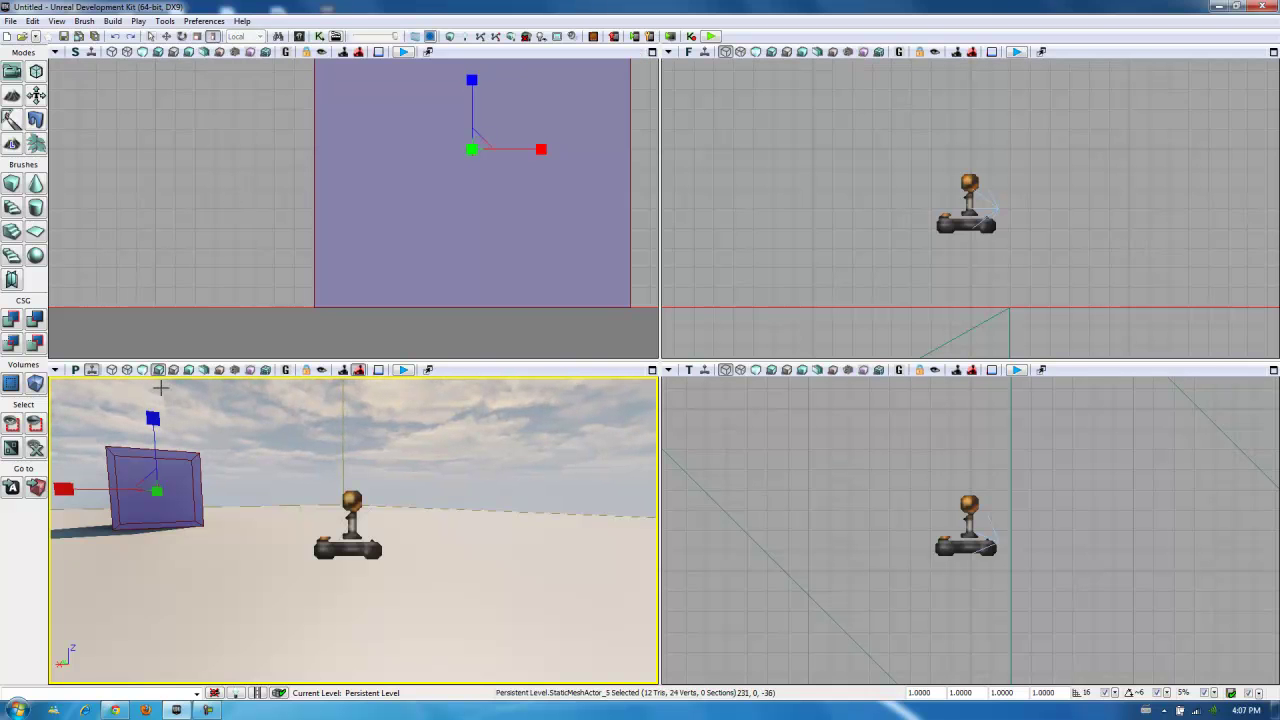
mouse_move(64, 489)
left_mouse_down()
mouse_move(47, 490)
mouse_move(88, 477)
mouse_move(52, 472)
mouse_move(82, 471)
left_mouse_up()
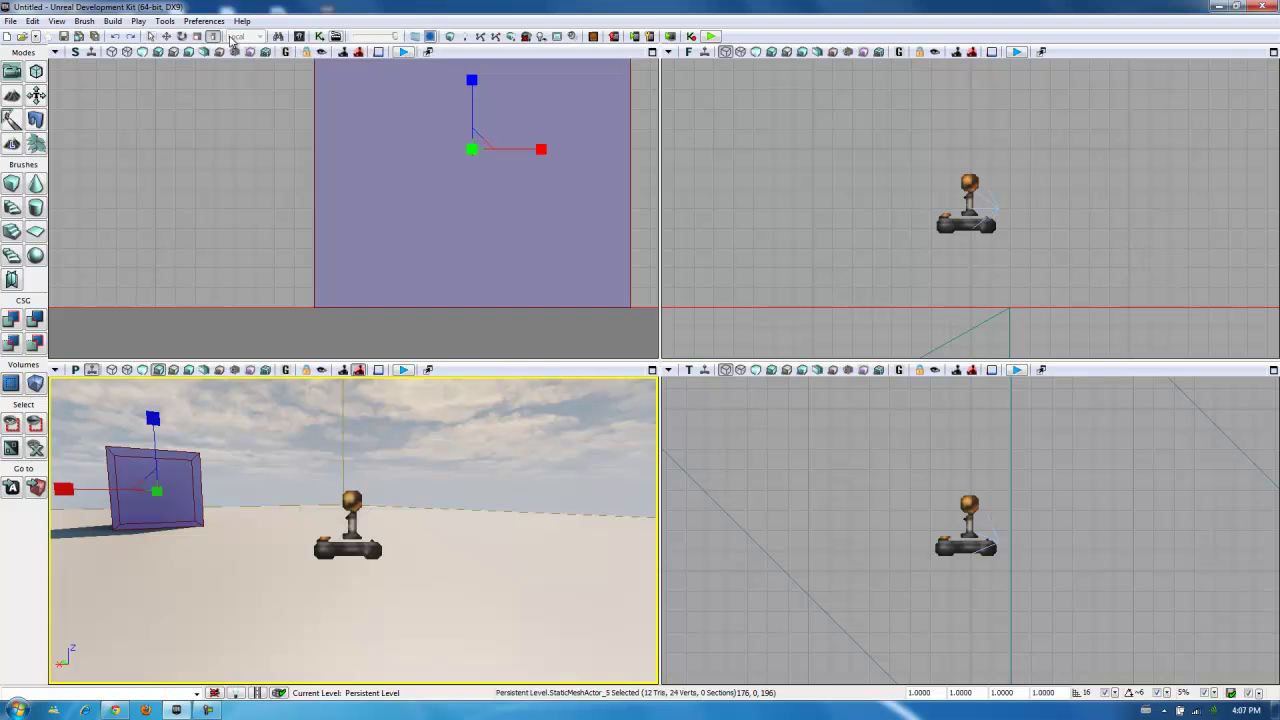
left_click(150, 36)
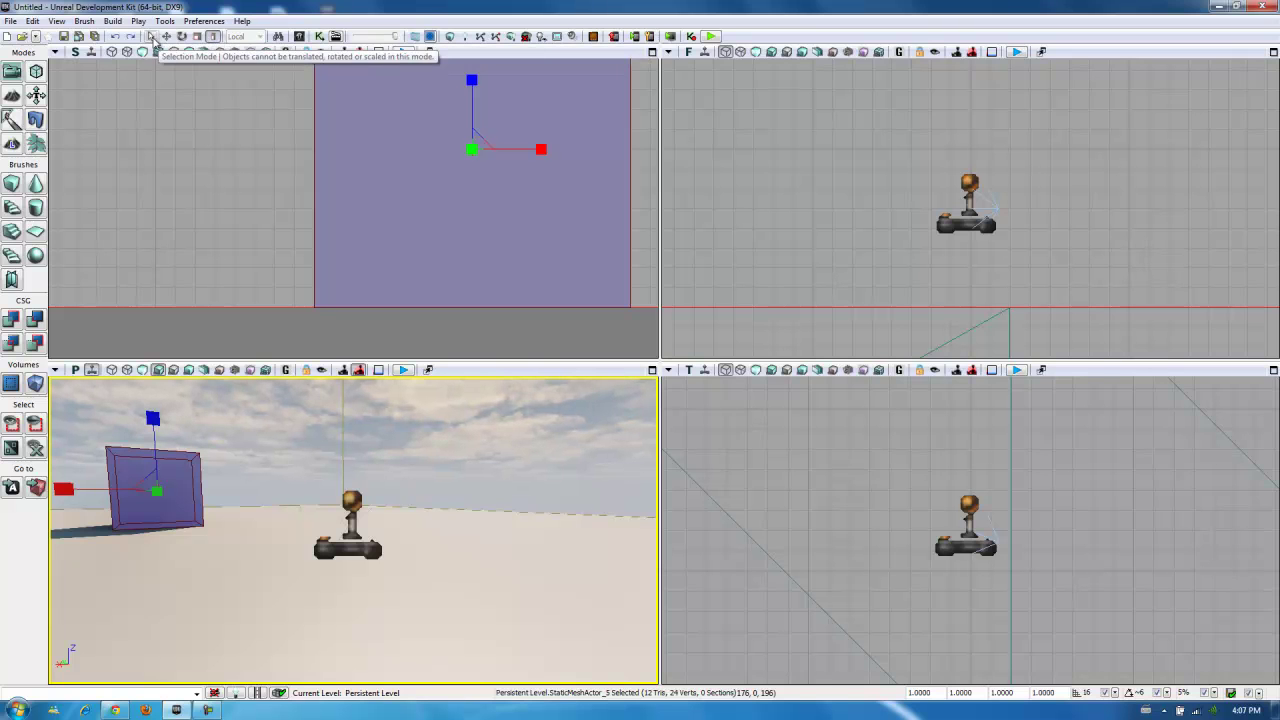
Step: Switch the reference coordinate system to World and back to Local
left_click(258, 37)
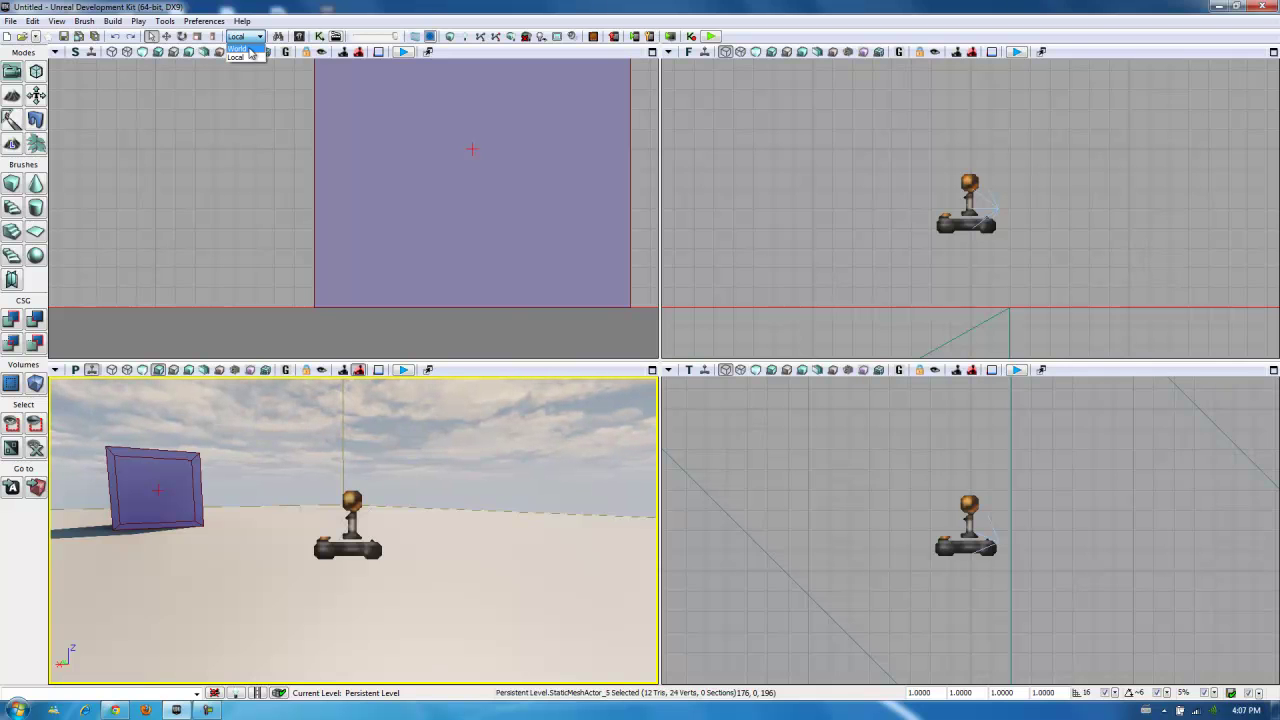
left_click(250, 50)
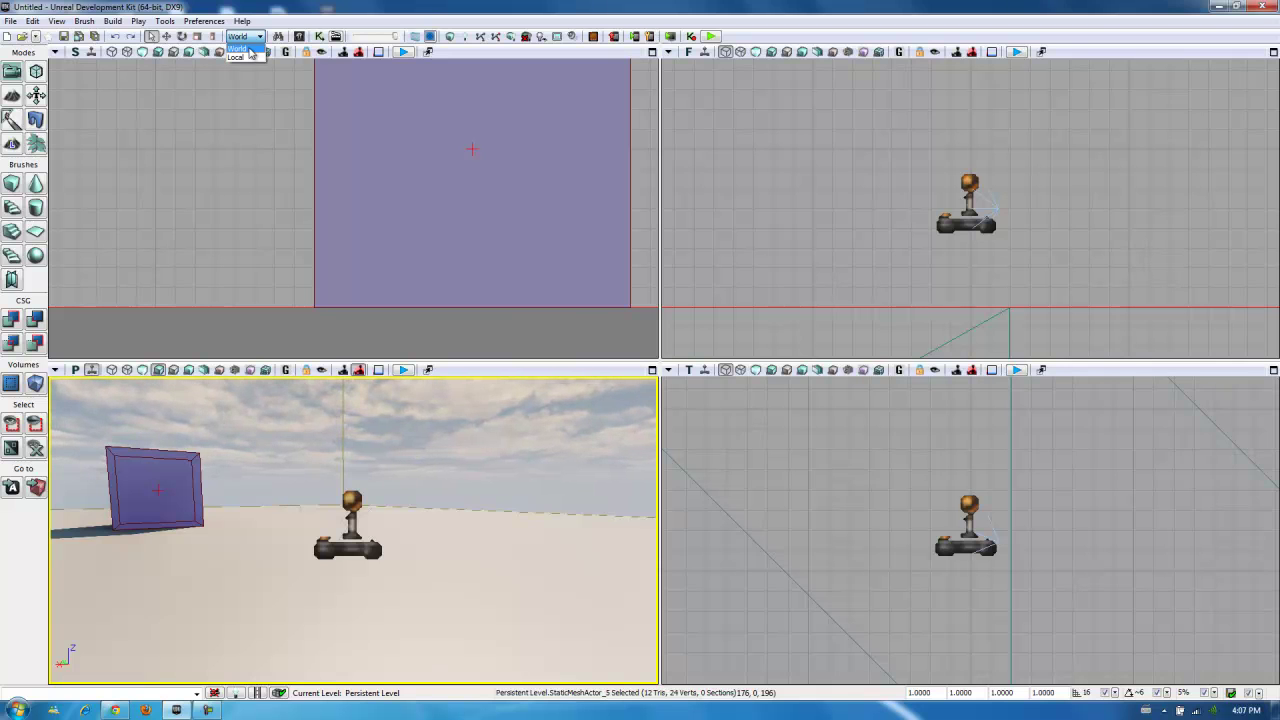
left_click(250, 50)
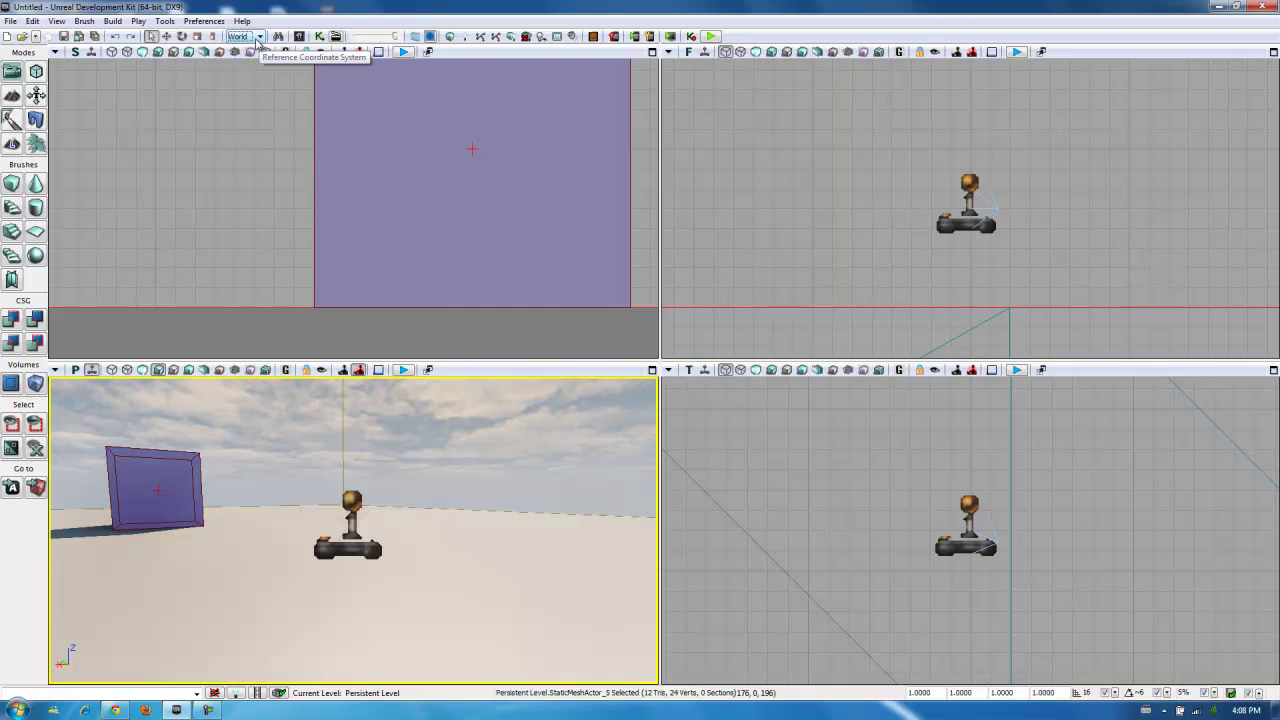
left_click(258, 40)
left_click(250, 62)
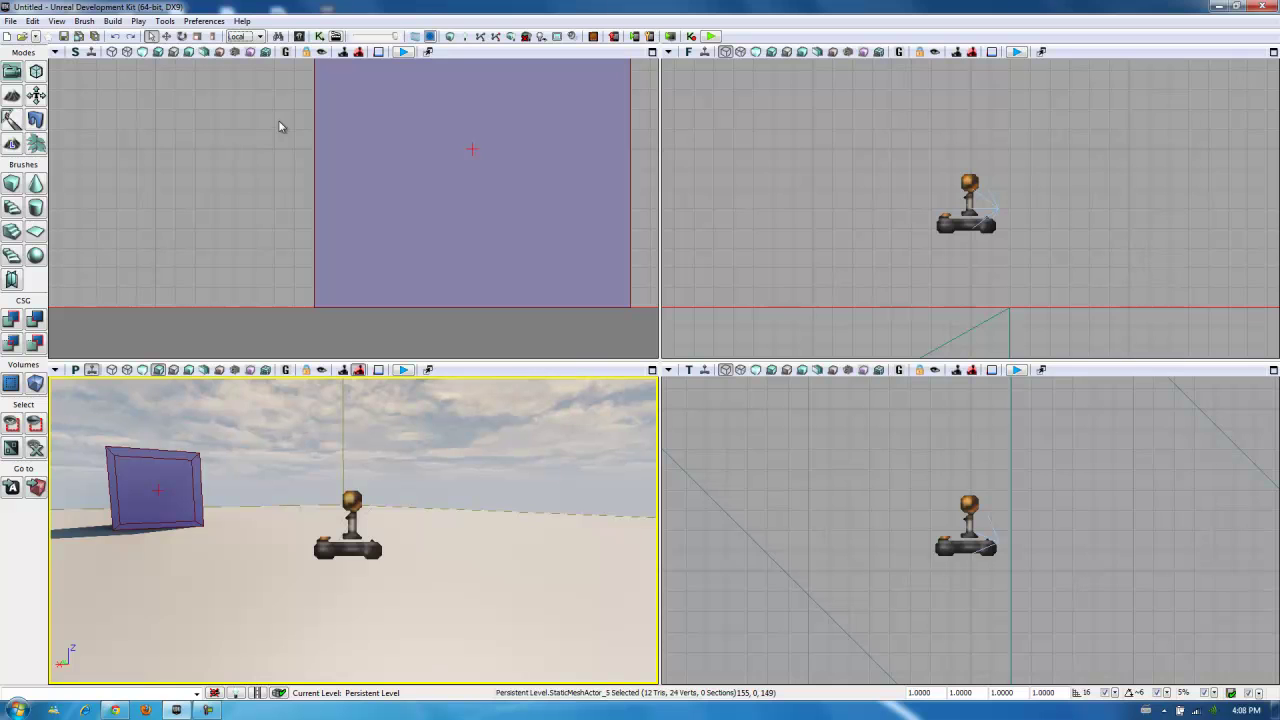
Step: Go to PlayerStart_0 from the actor search, view its properties and close both windows
left_click(278, 37)
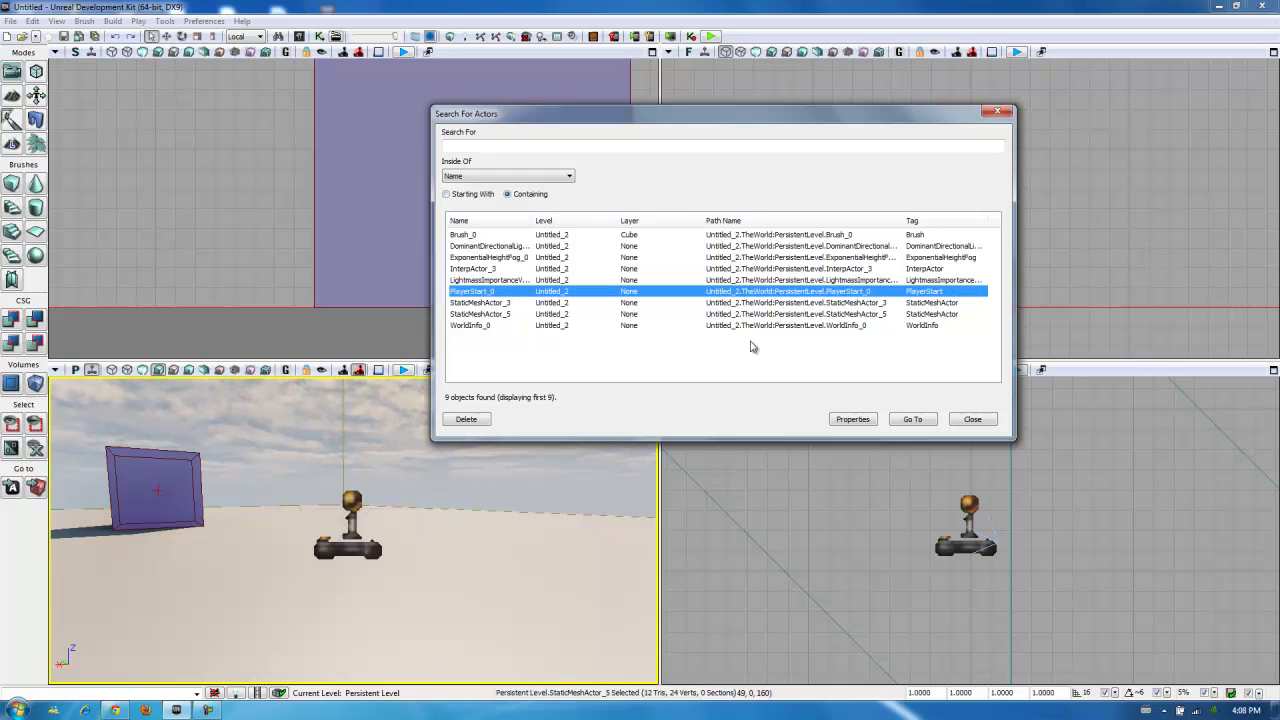
left_click(910, 419)
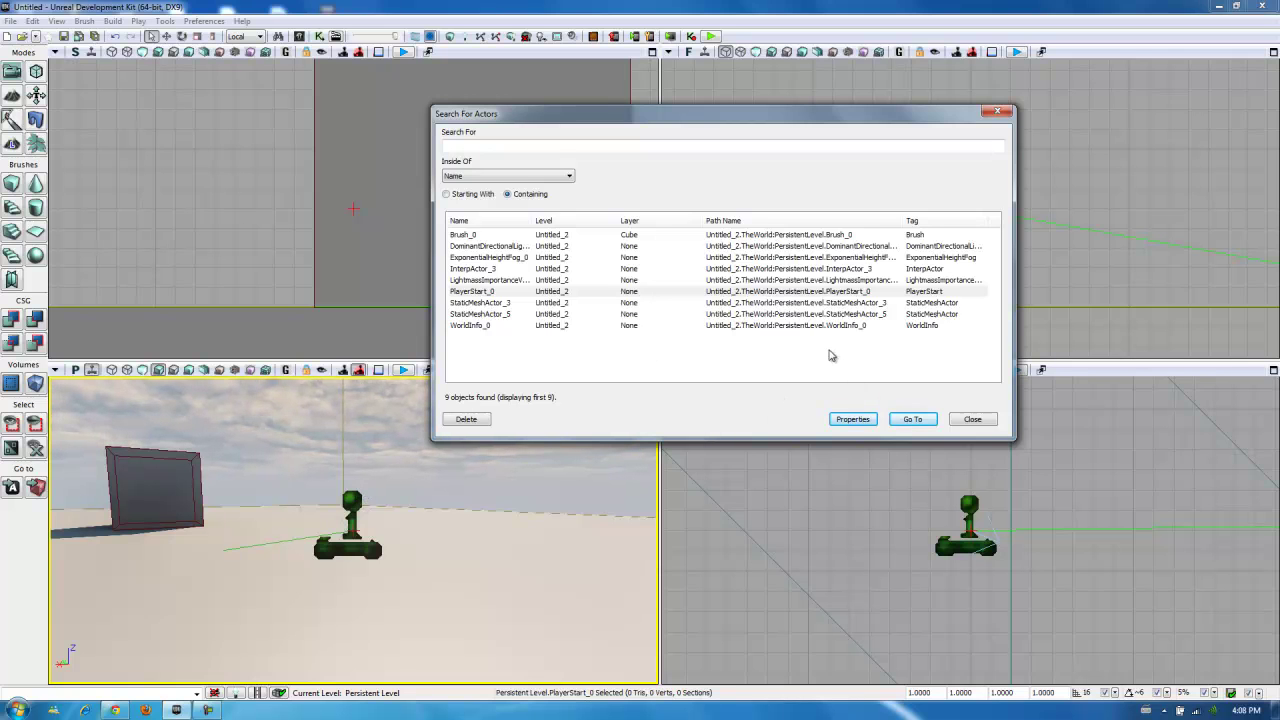
left_click(853, 419)
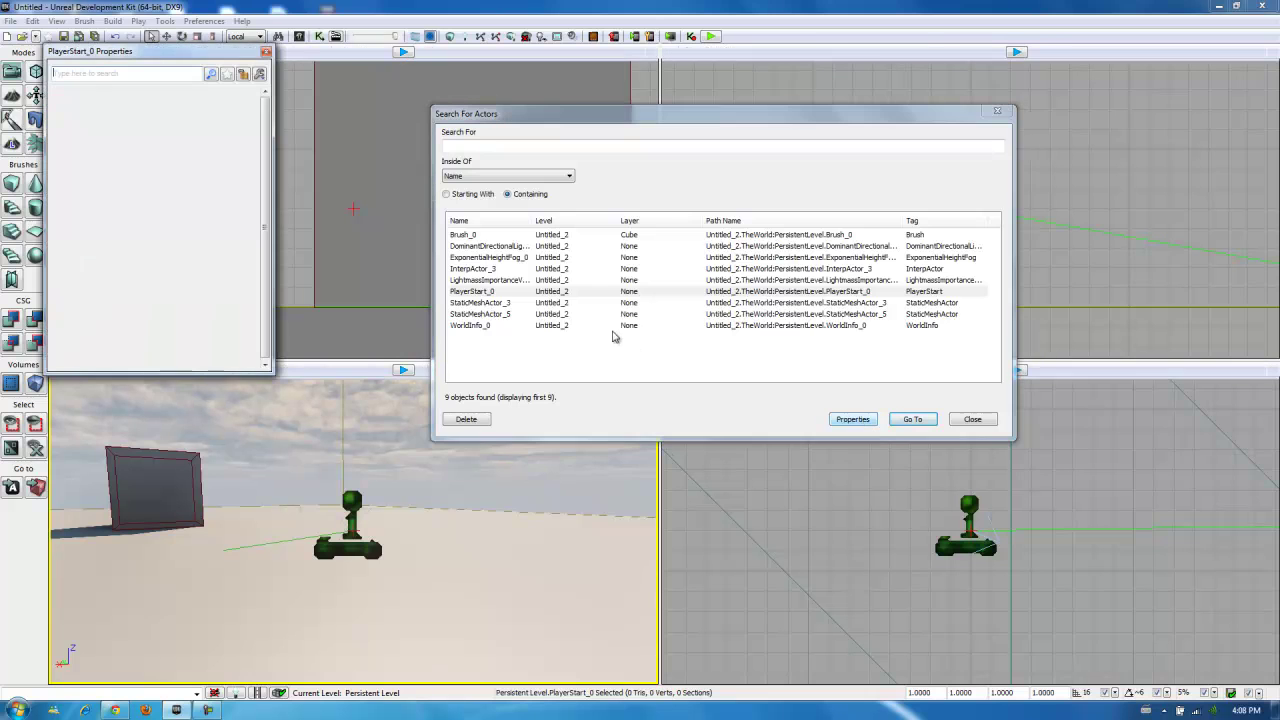
left_click(265, 53)
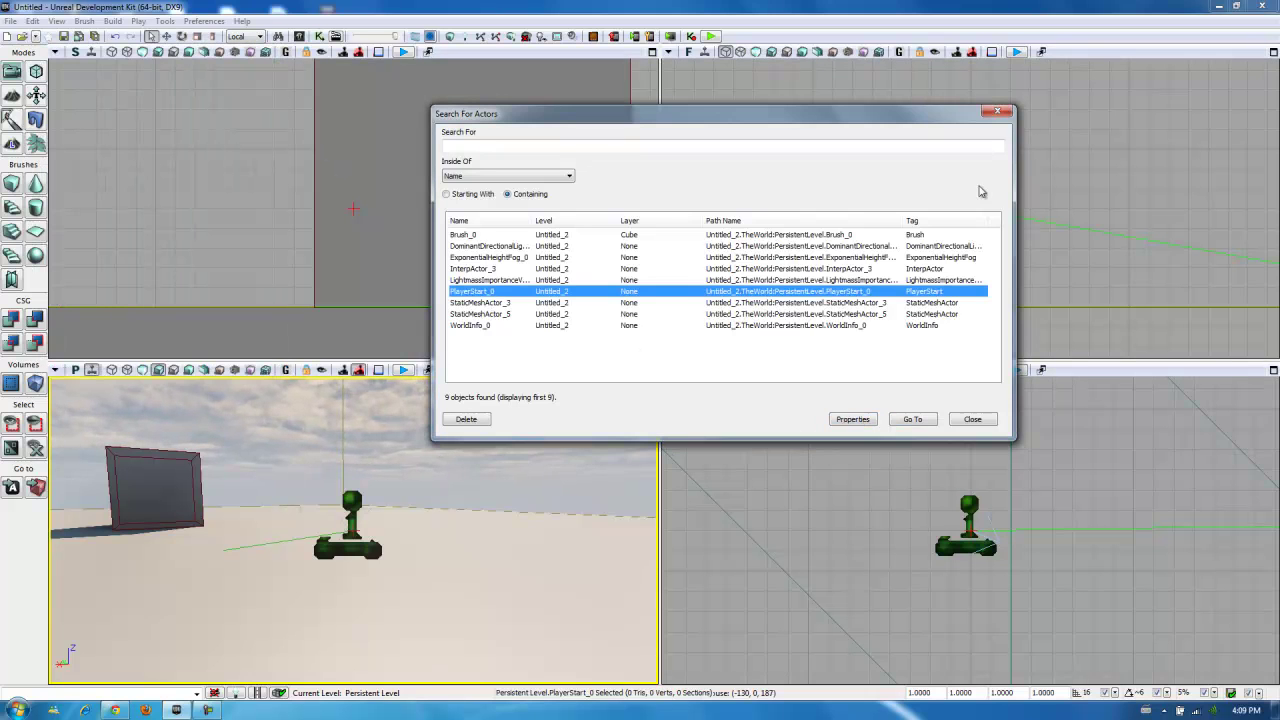
left_click(995, 114)
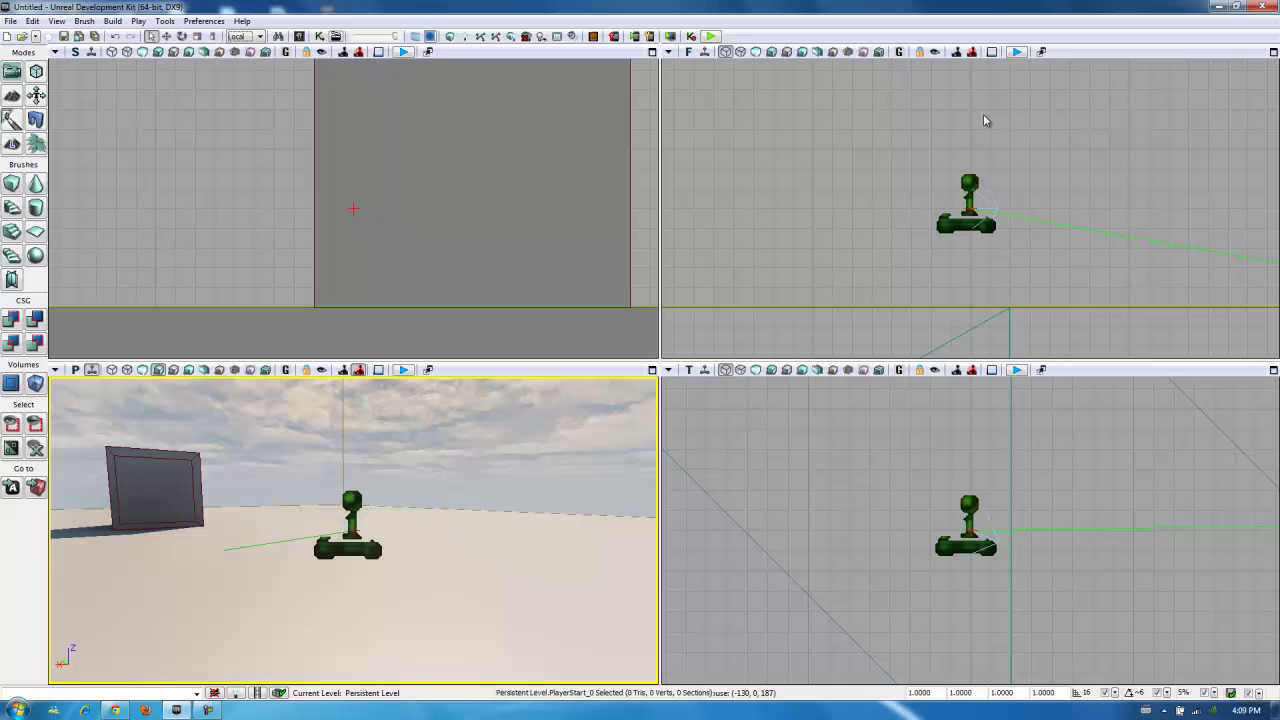
Step: Look through the Content Browser's assets and packages, actor classes, levels, scene, layers and start page, and close it
left_click(300, 37)
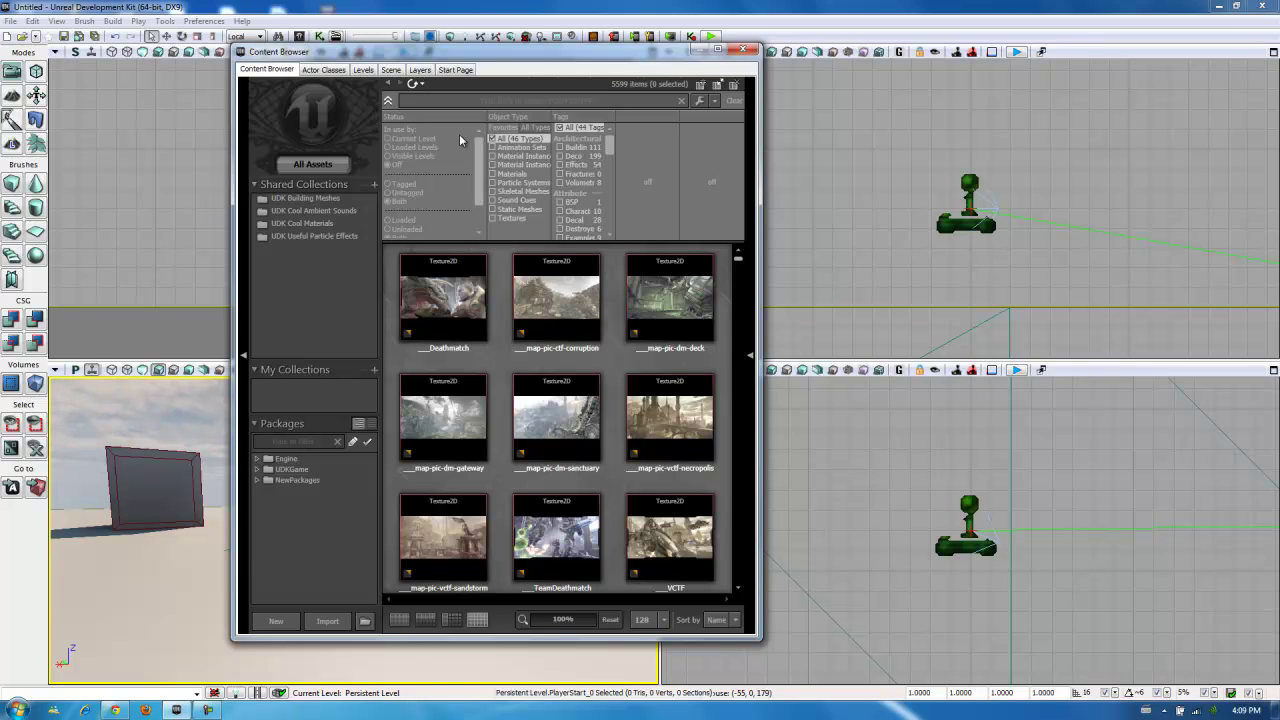
left_click(258, 481)
left_click(258, 481)
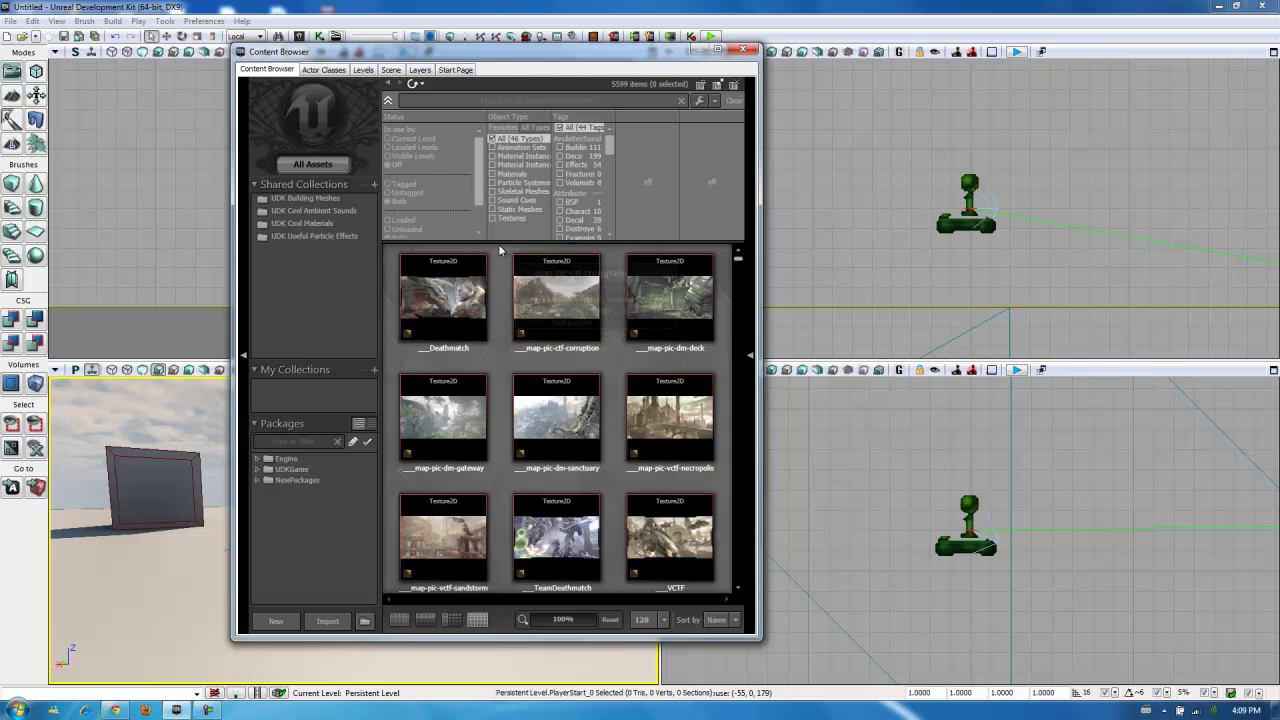
left_click(338, 72)
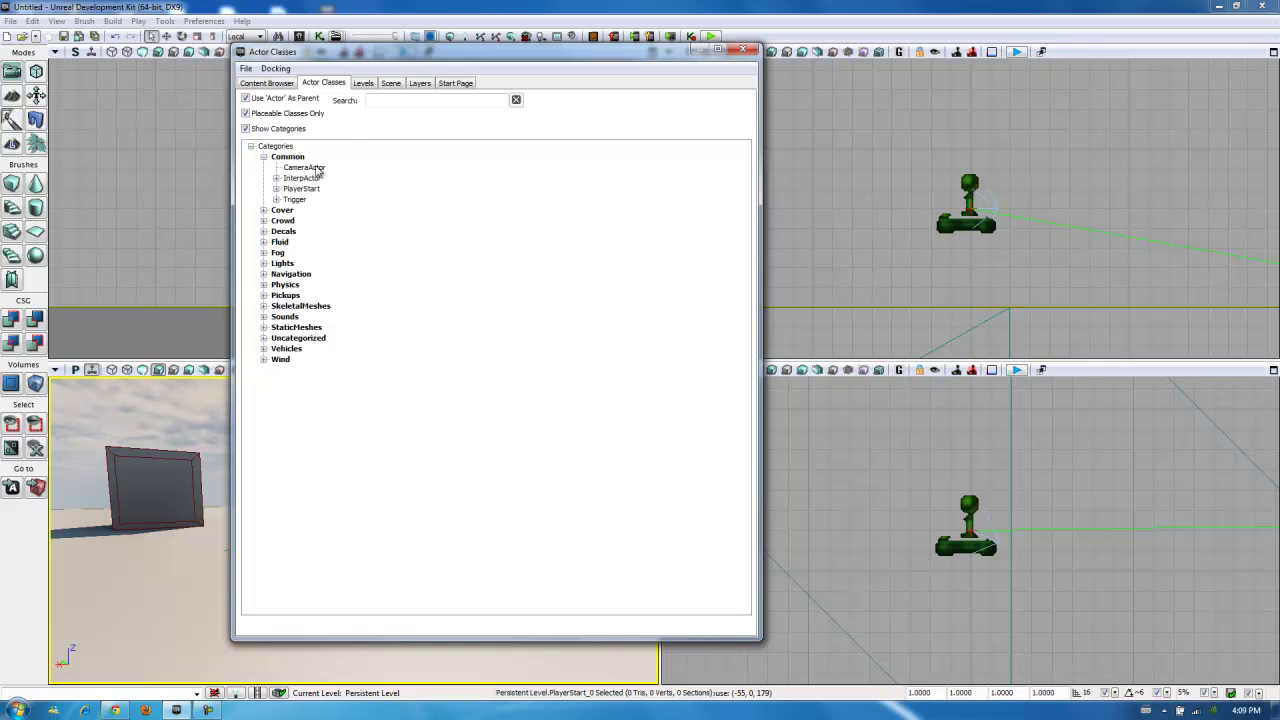
left_click(364, 84)
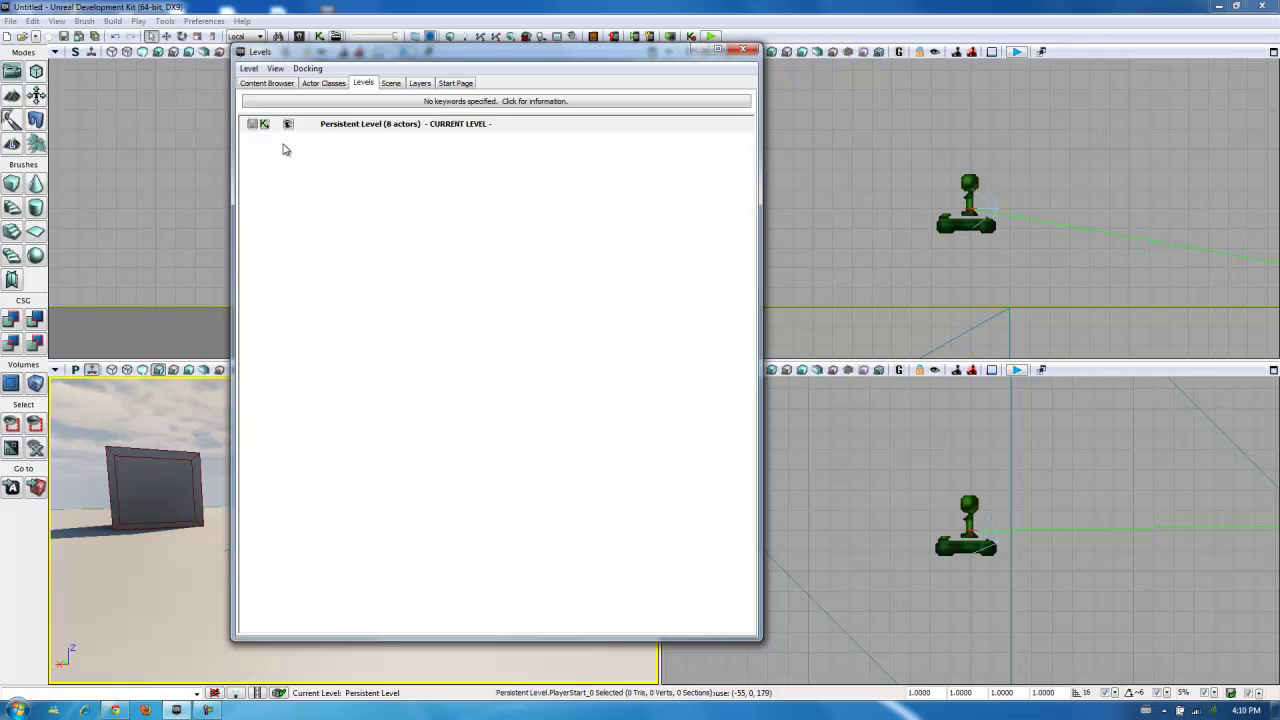
left_click(391, 84)
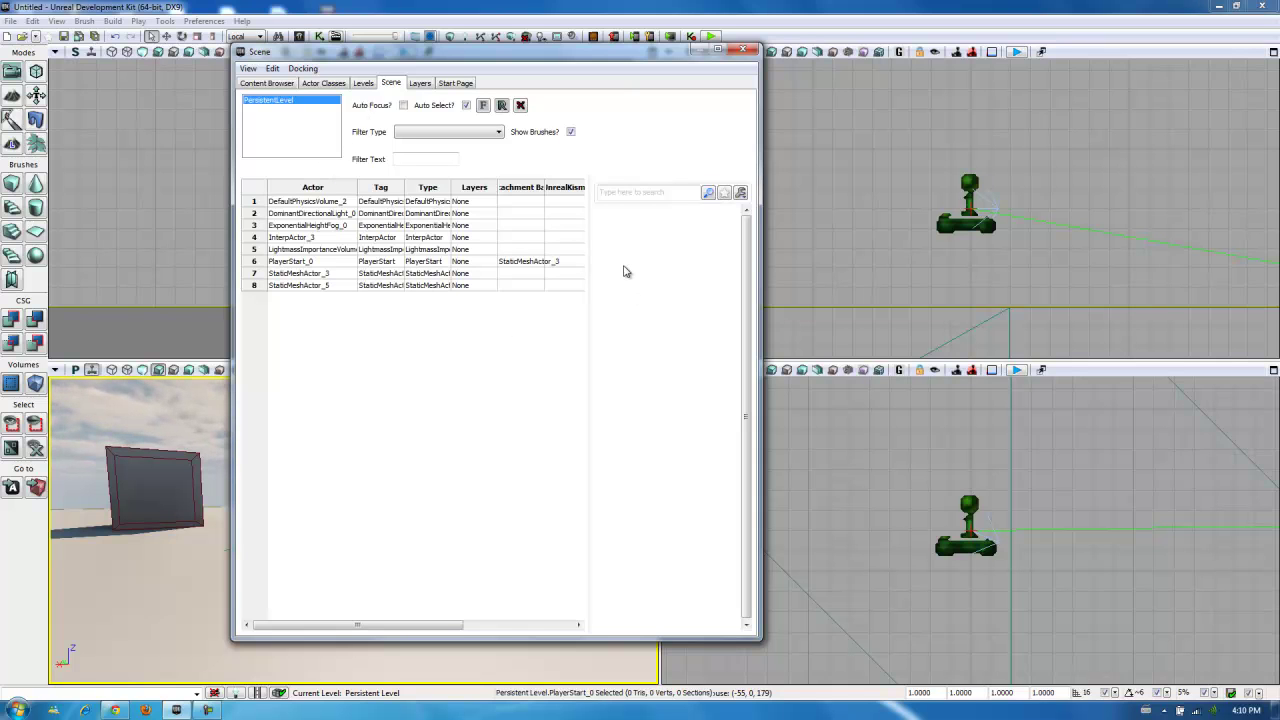
left_click(411, 85)
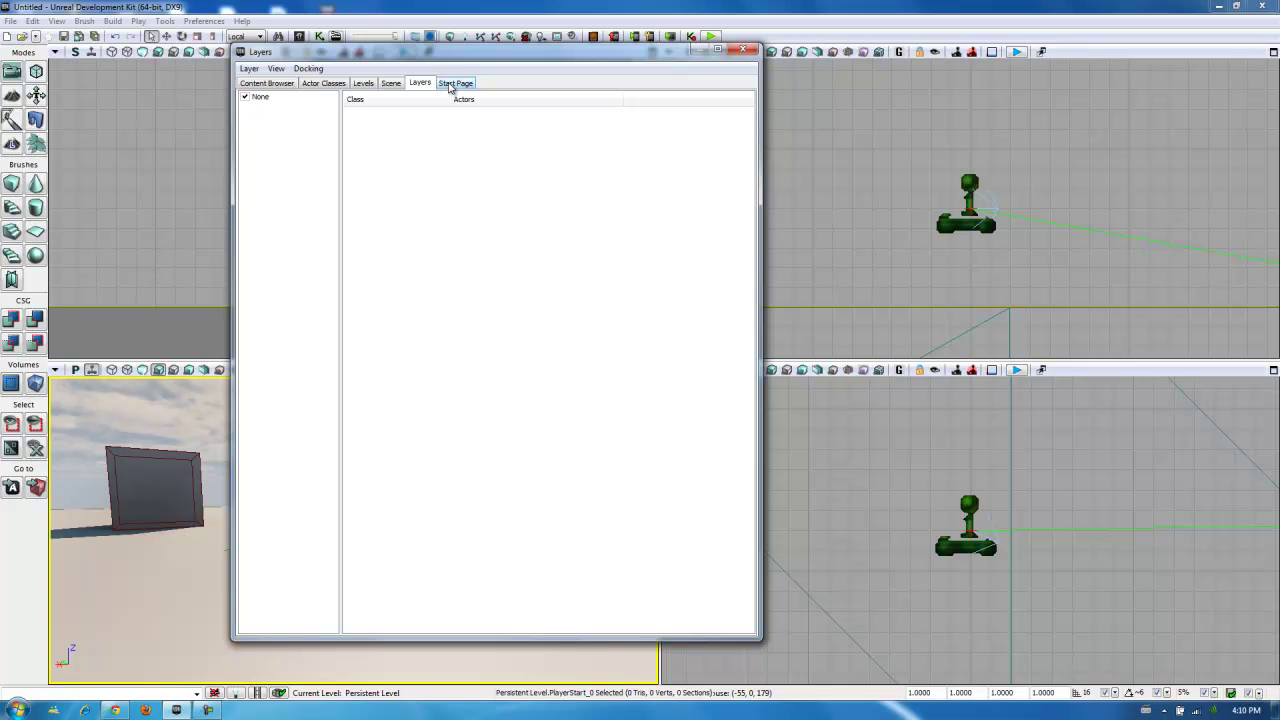
left_click(452, 85)
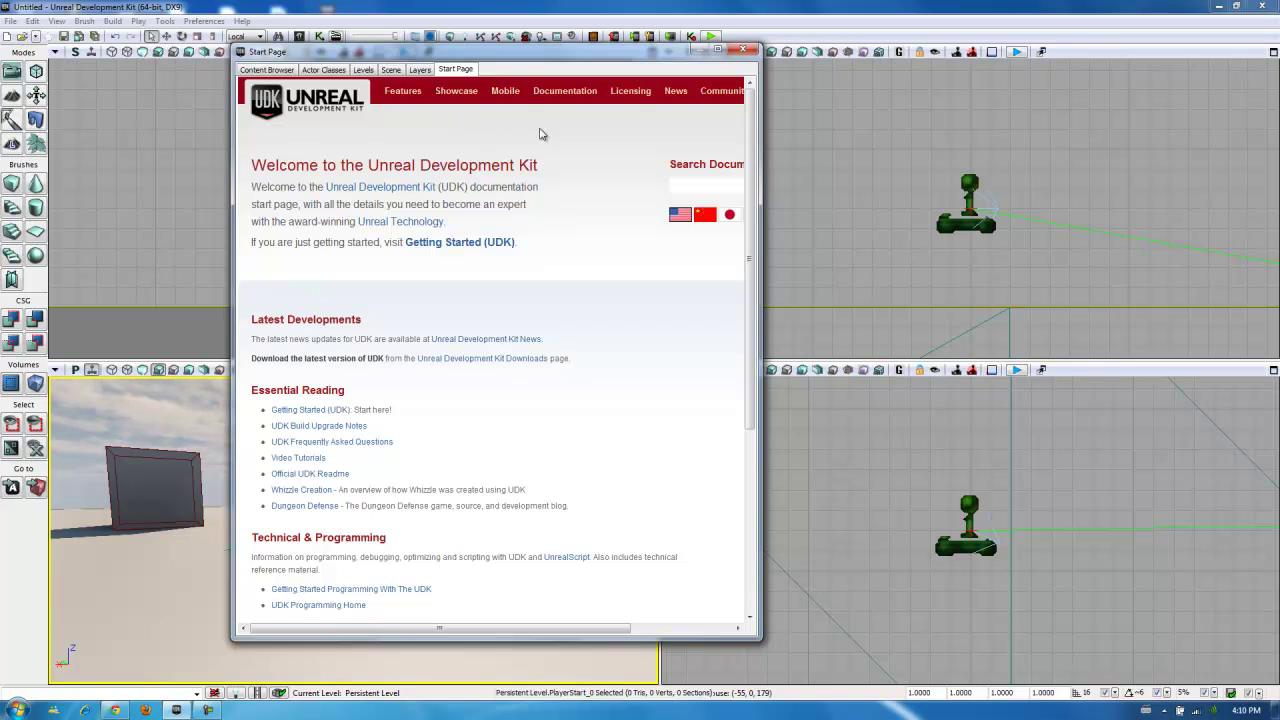
left_click(741, 50)
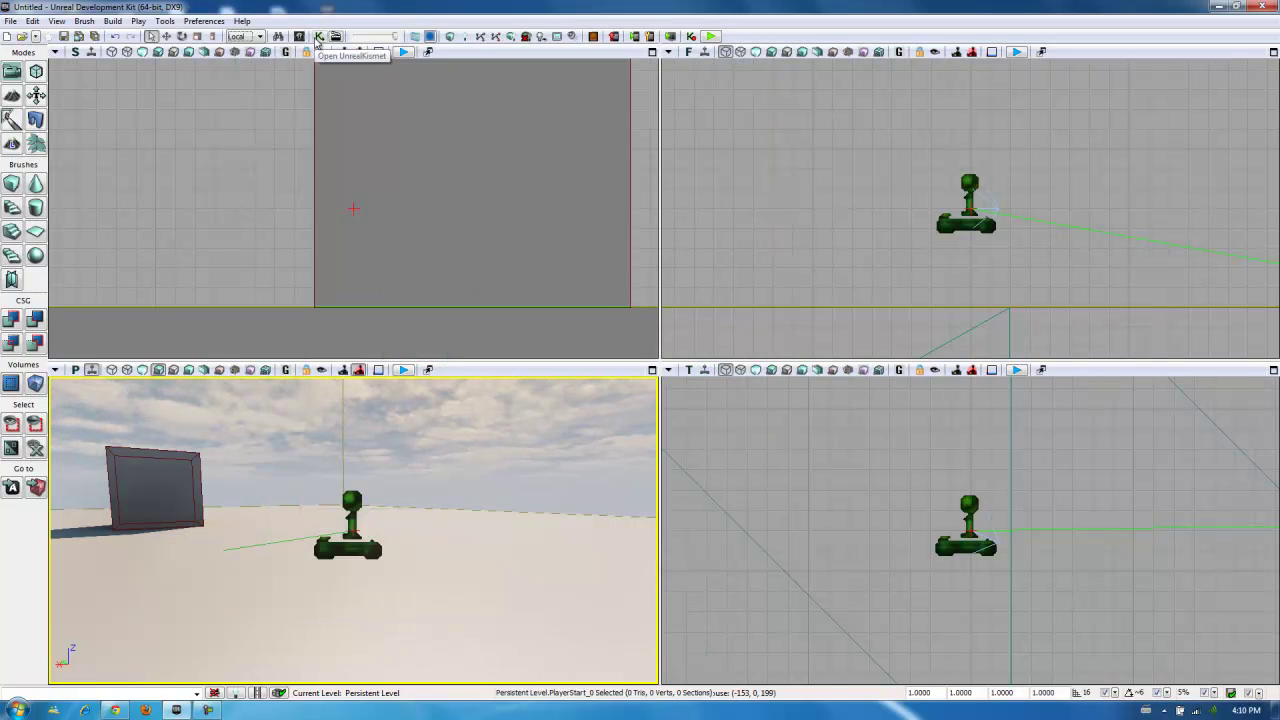
Step: Open the level's UnrealKismet sequence editor to view it and close it again
left_click(318, 37)
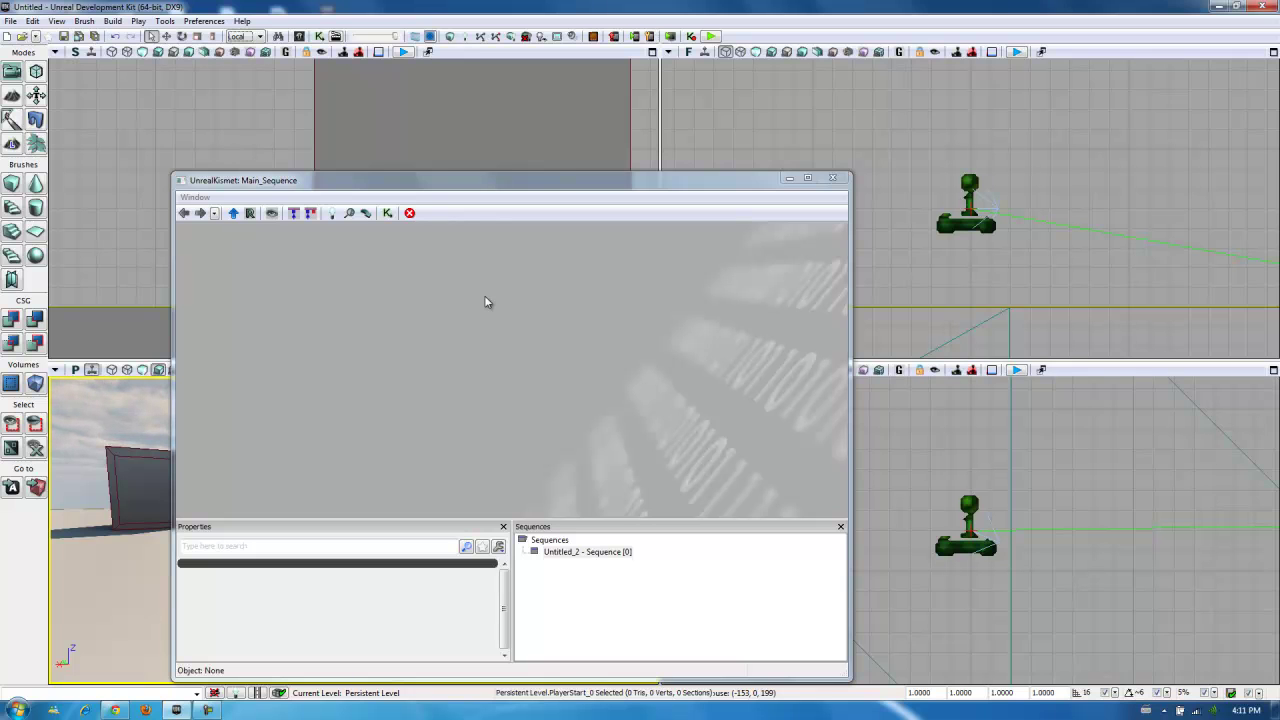
left_click(833, 180)
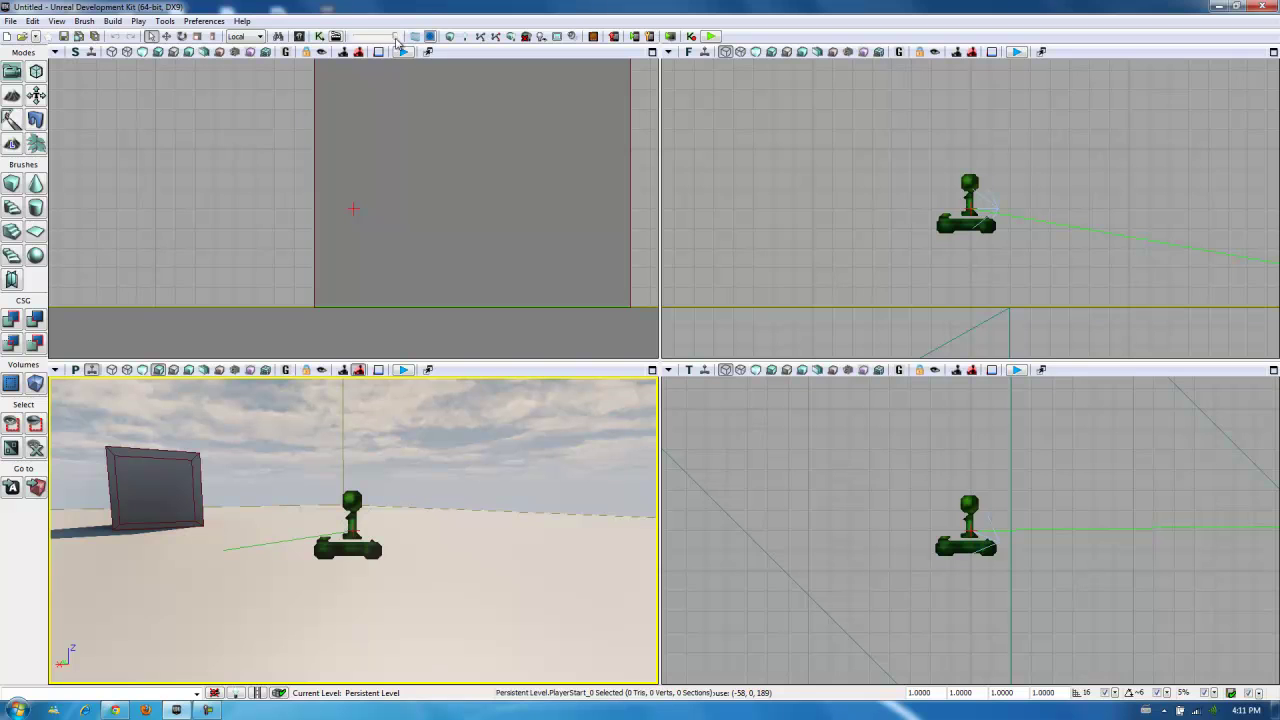
Step: Try the far clipping plane distance slider, leave it at its maximum and select the cube mesh
mouse_move(397, 40)
left_mouse_down()
mouse_move(374, 42)
mouse_move(397, 40)
left_mouse_up()
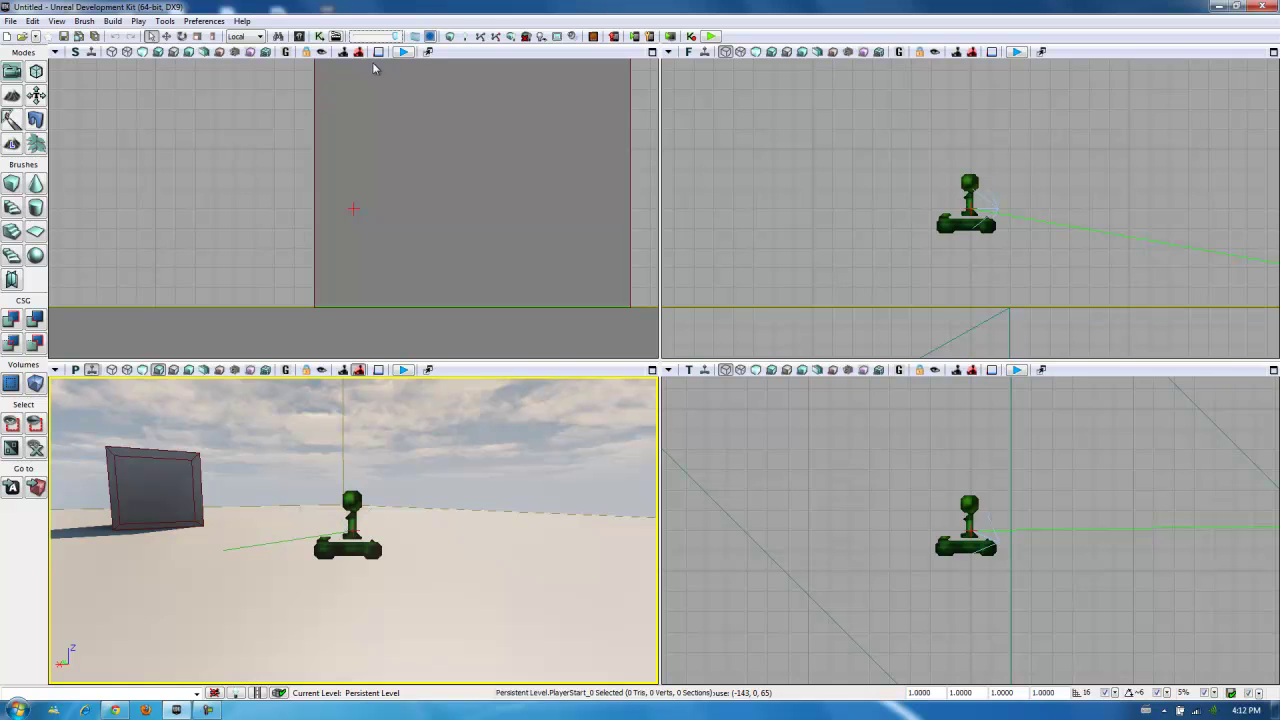
left_click_drag(380, 40, 416, 36)
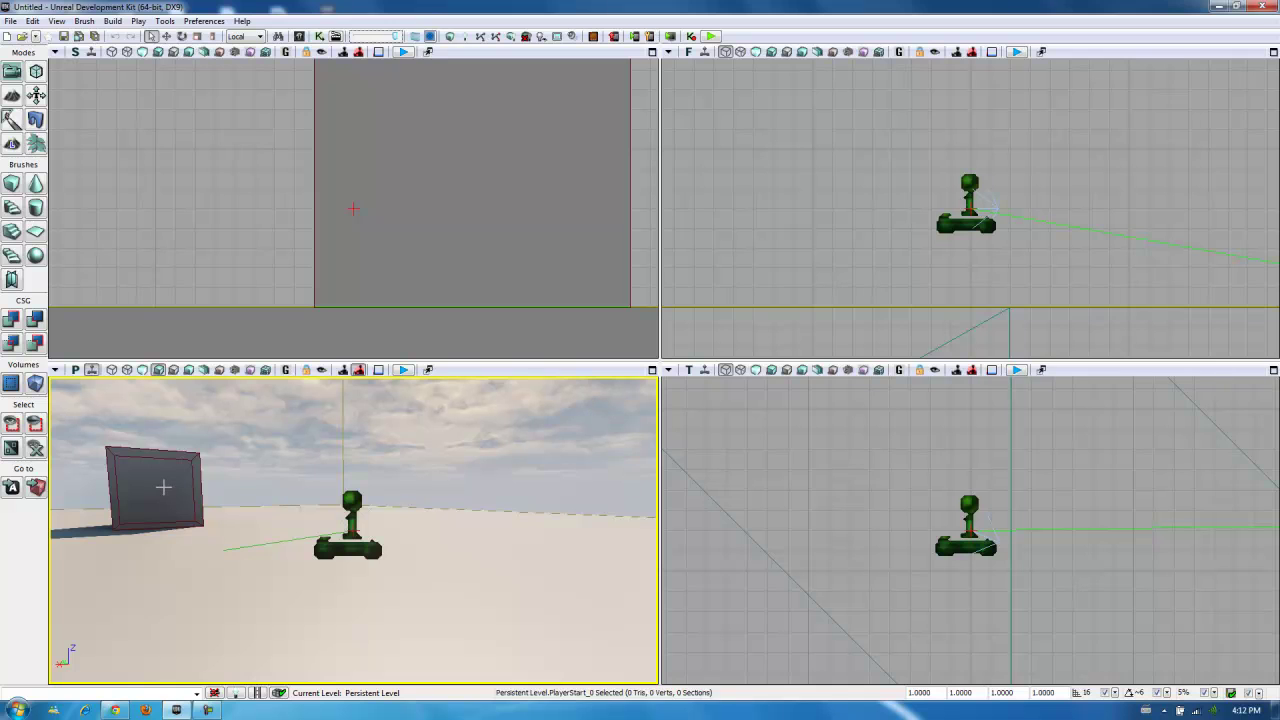
left_click(353, 209)
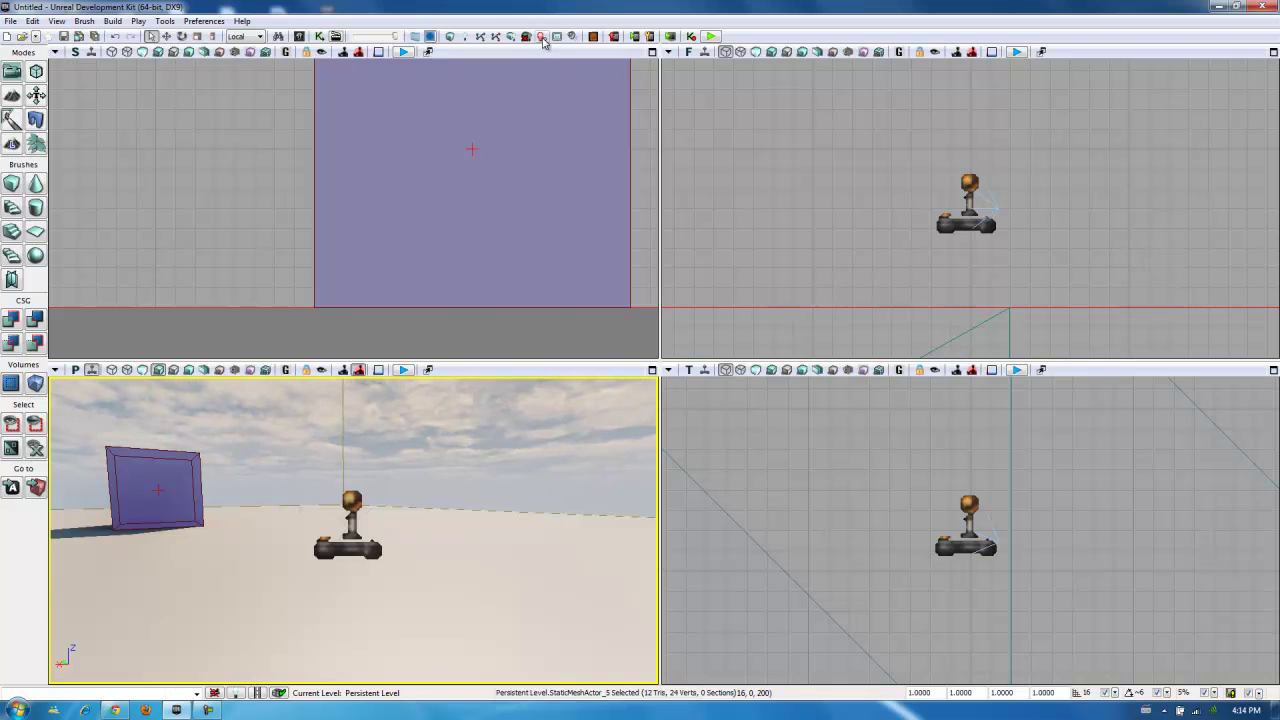
Step: Examine the lighting build quality options and the real-time audio volume slider, dismissing each one
left_click(541, 37)
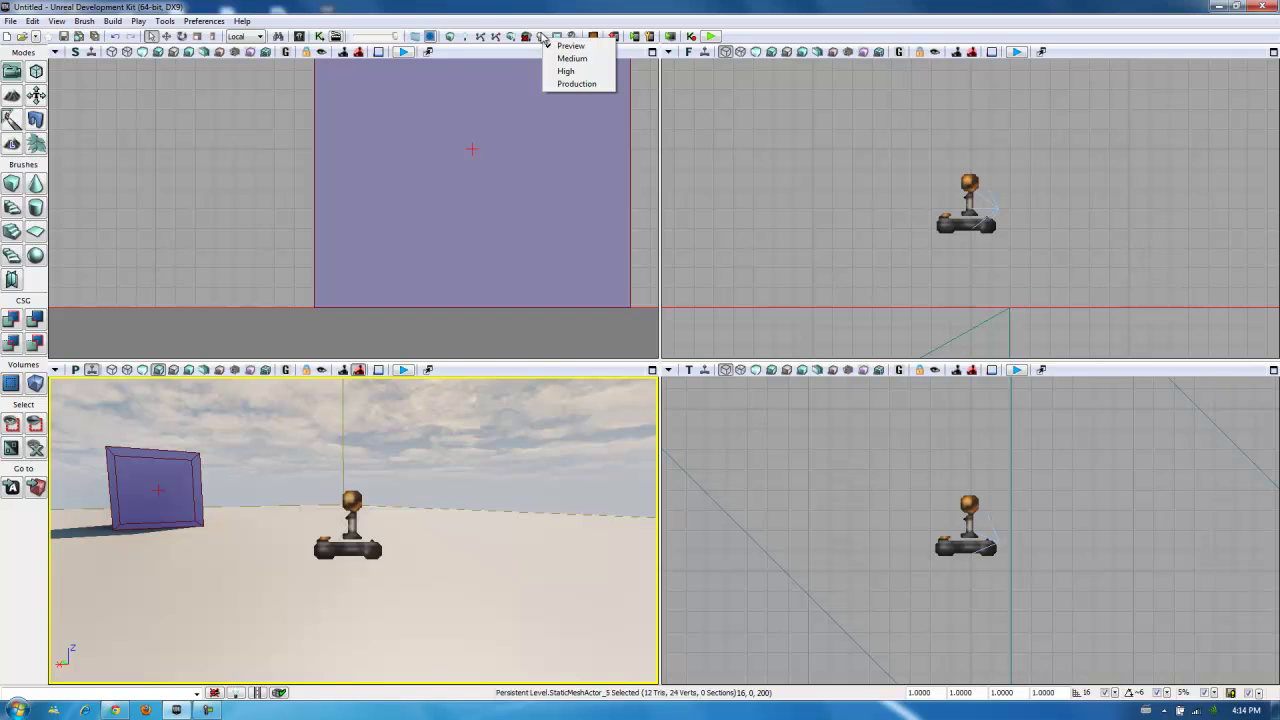
left_click(550, 20)
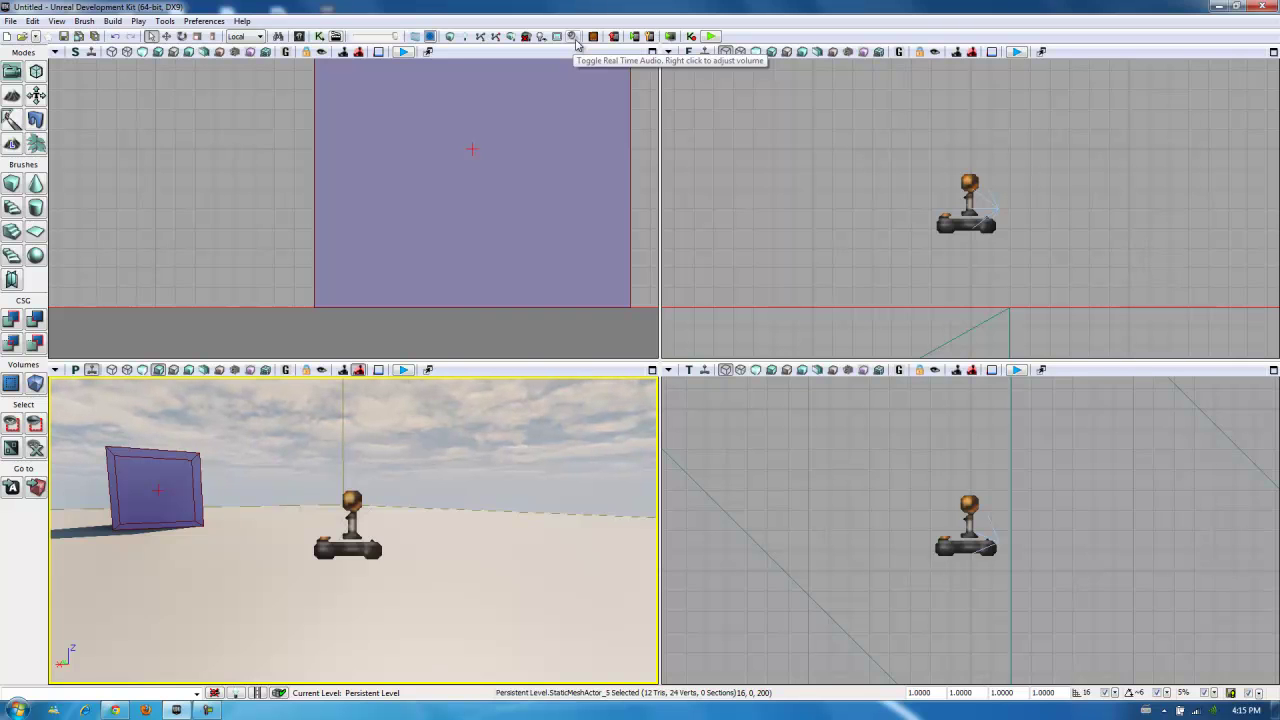
right_click(575, 38)
mouse_move(584, 50)
left_mouse_down()
mouse_move(585, 86)
mouse_move(584, 45)
left_mouse_up()
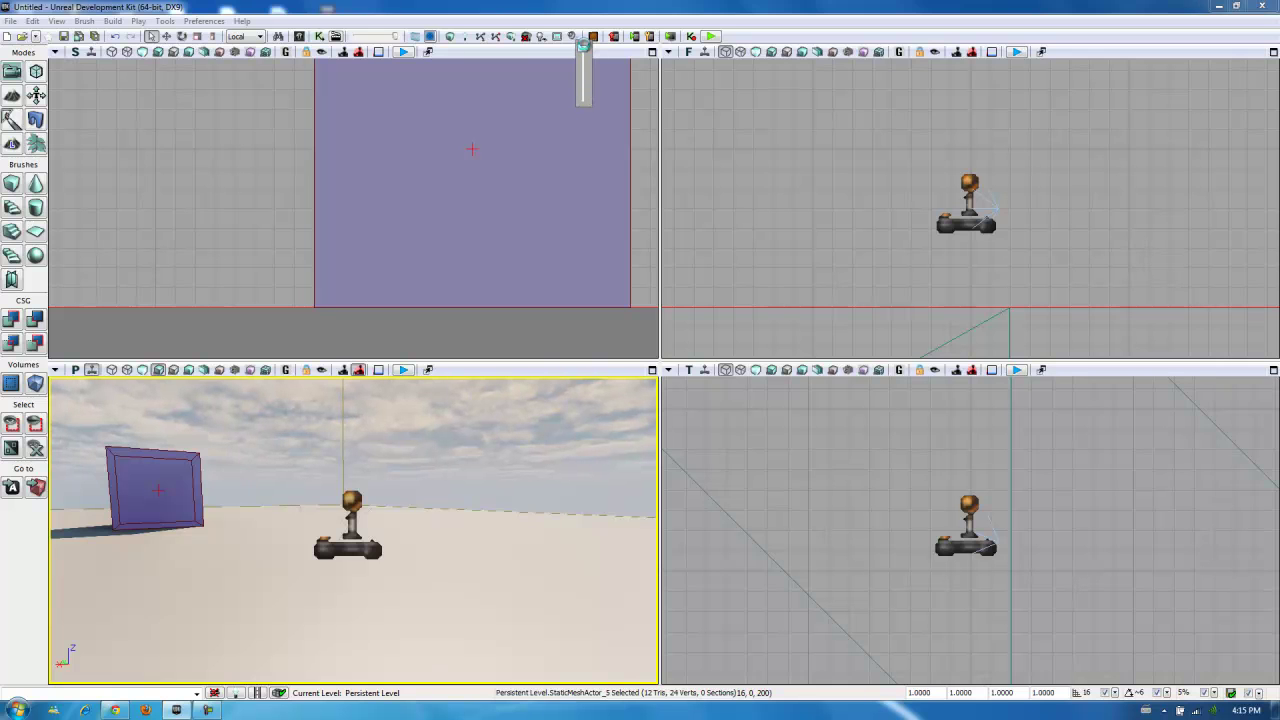
left_click(591, 19)
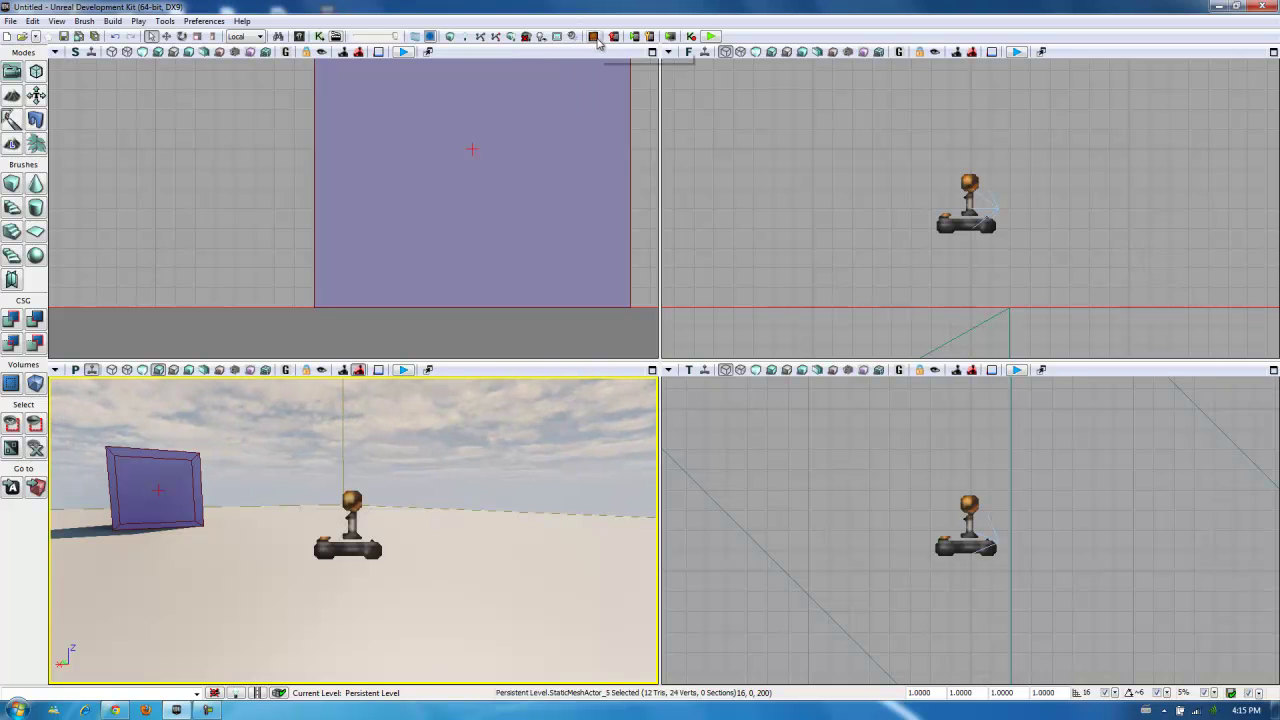